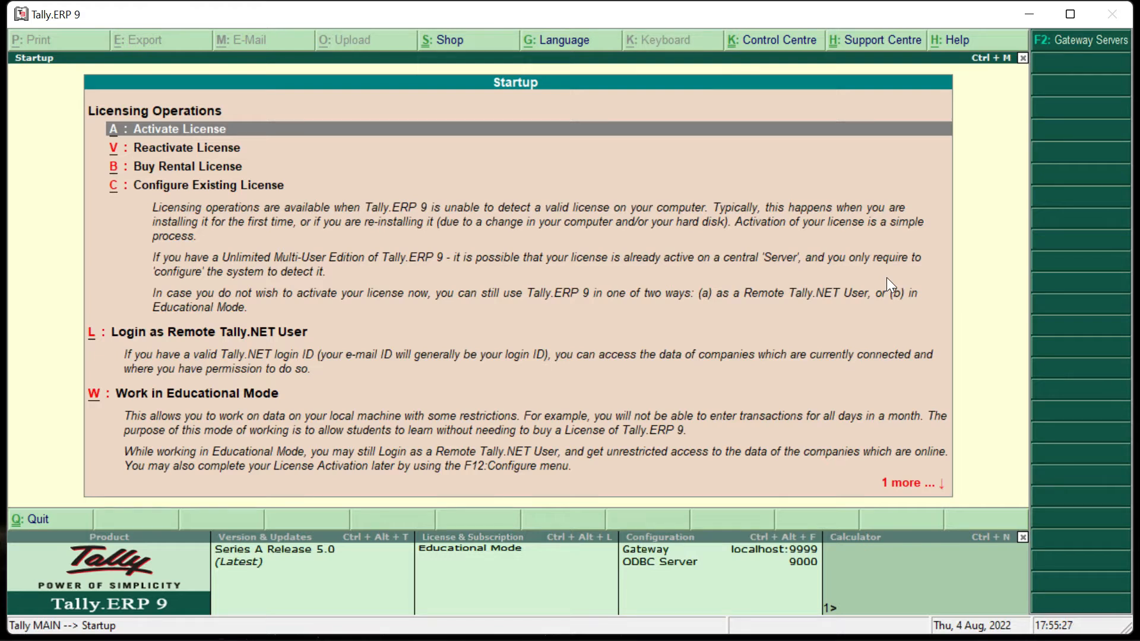
# Step: Start working in Educational Mode with the Silver Edition (Single User)
pyautogui.press('w')
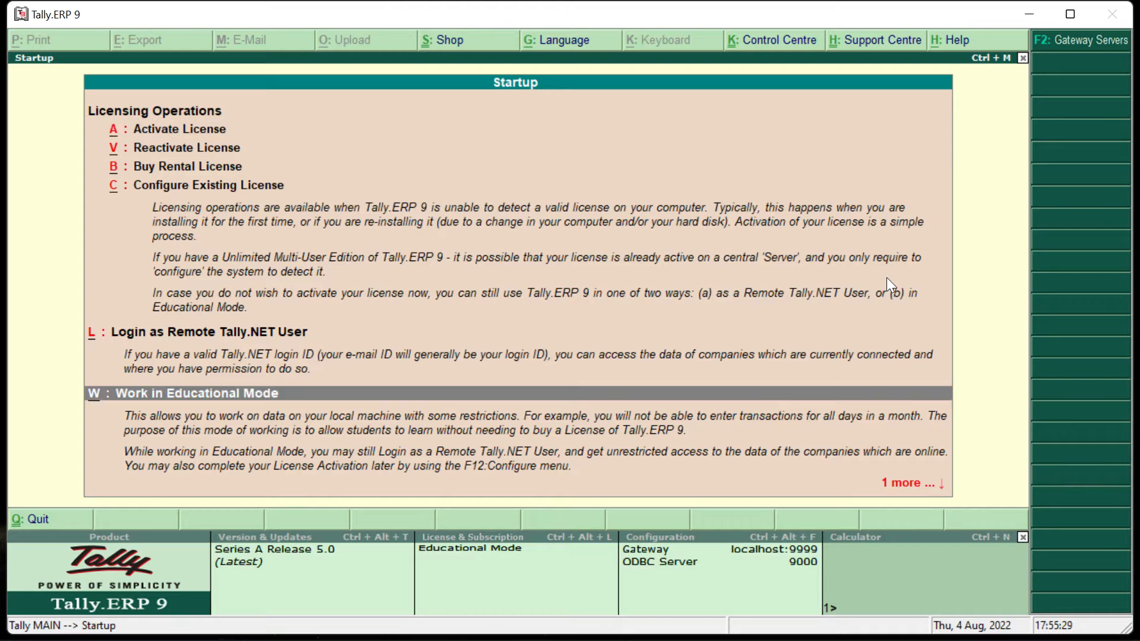
pyautogui.press('Return')
pyautogui.press('Down')
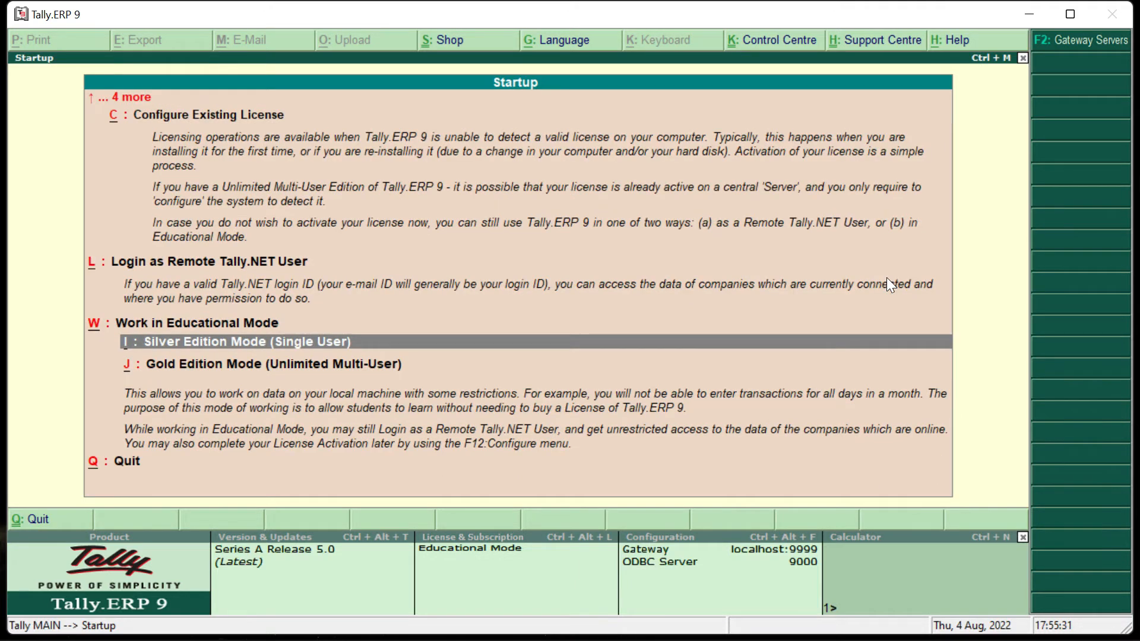
pyautogui.press('Return')
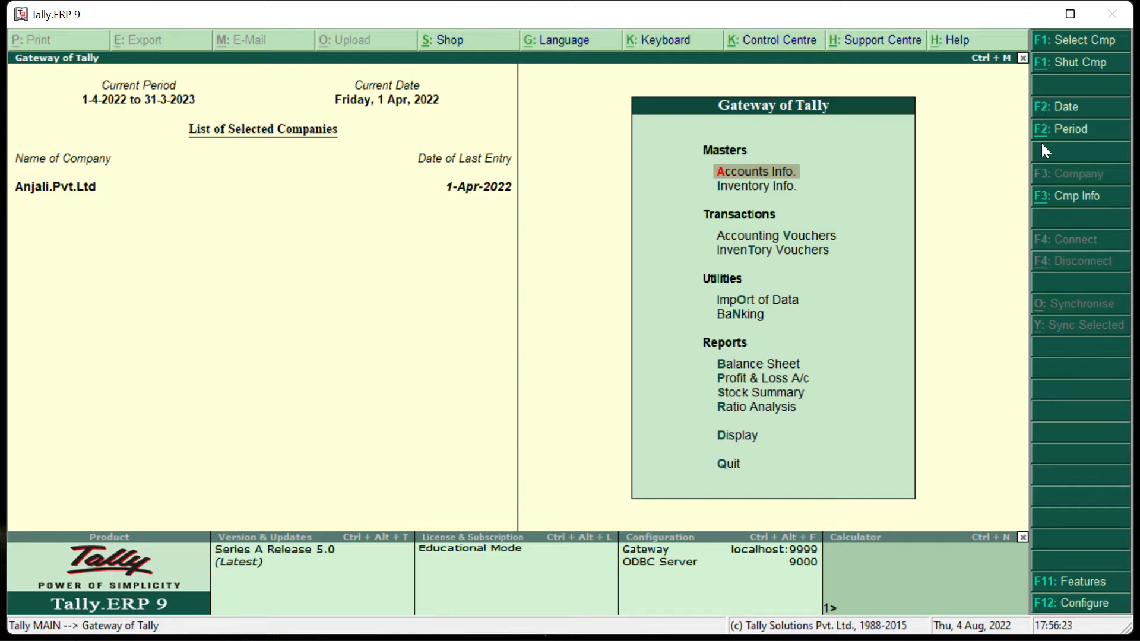
# Step: Load the company Qwerty.Pvt.Ltd from the list of companies
pyautogui.click(1070, 41)
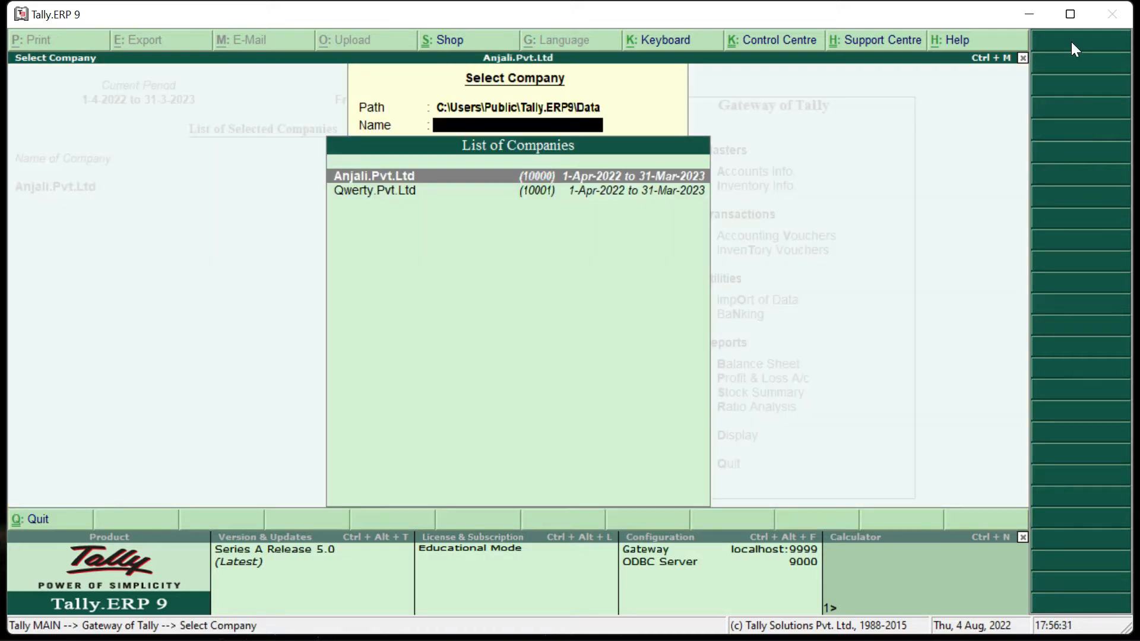
pyautogui.click(499, 190)
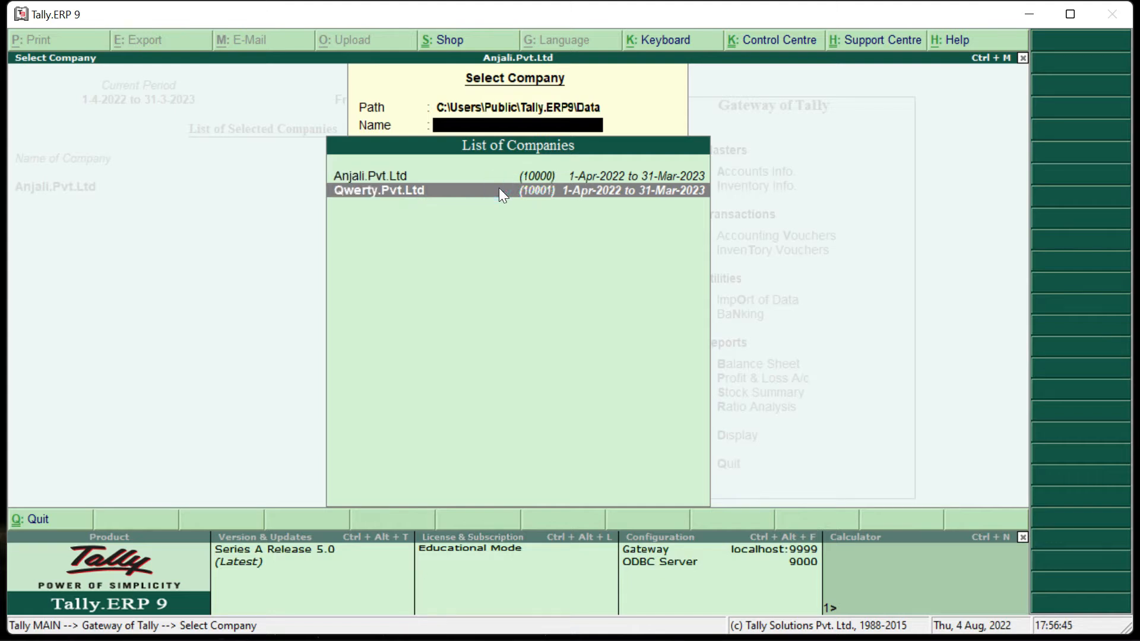
pyautogui.click(499, 189)
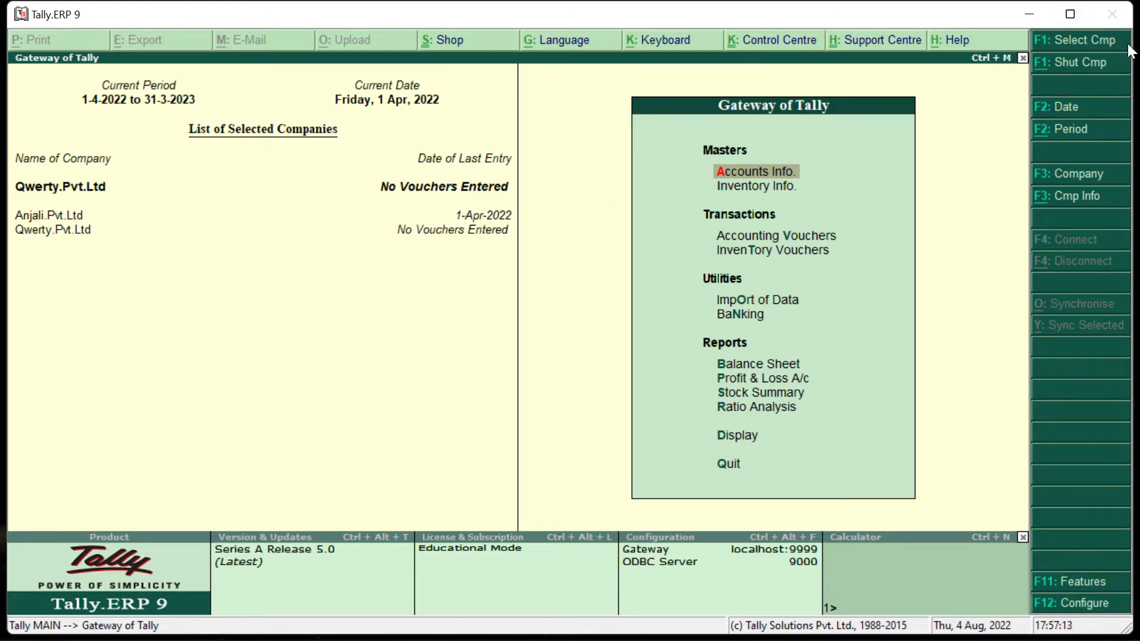
# Step: Shut the company Anjali.Pvt.Ltd
pyautogui.click(1060, 67)
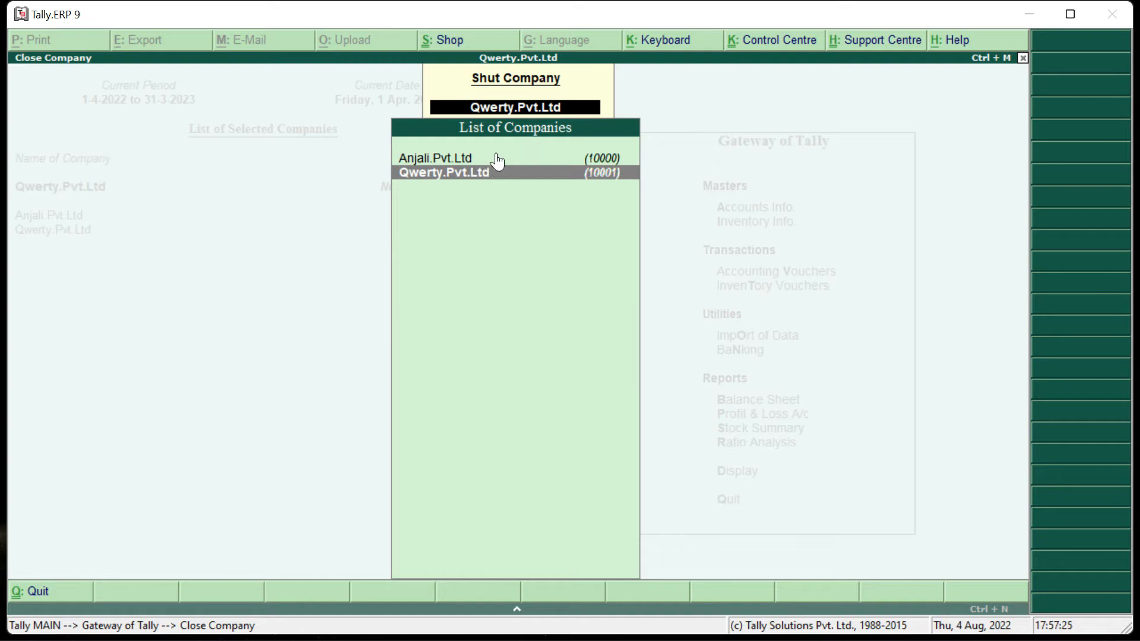
pyautogui.press('Up')
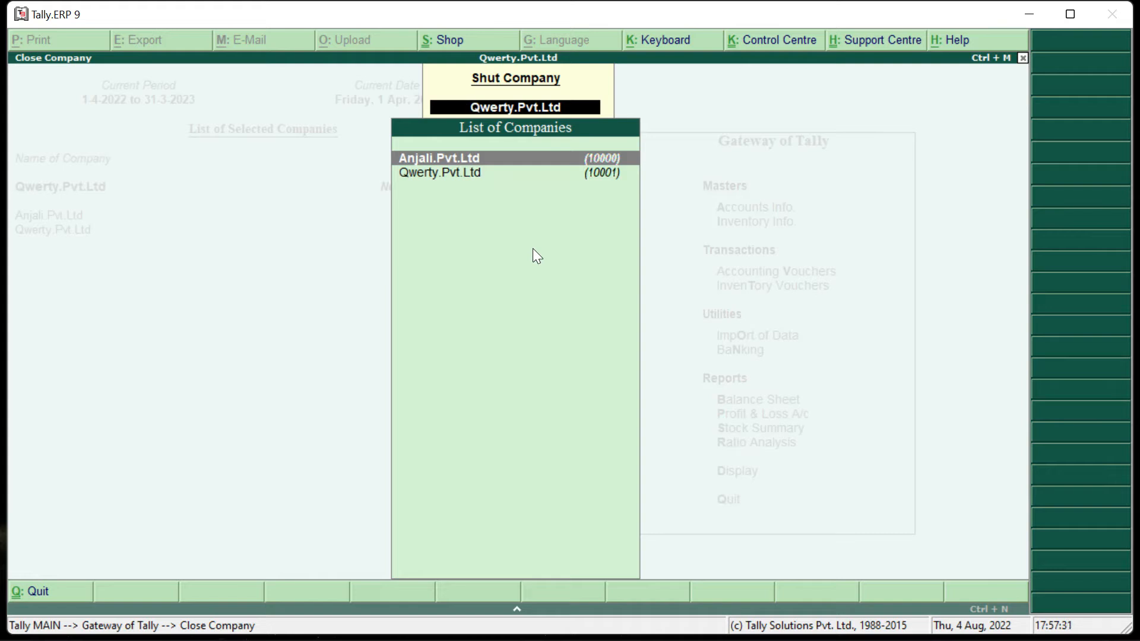
pyautogui.press('Return')
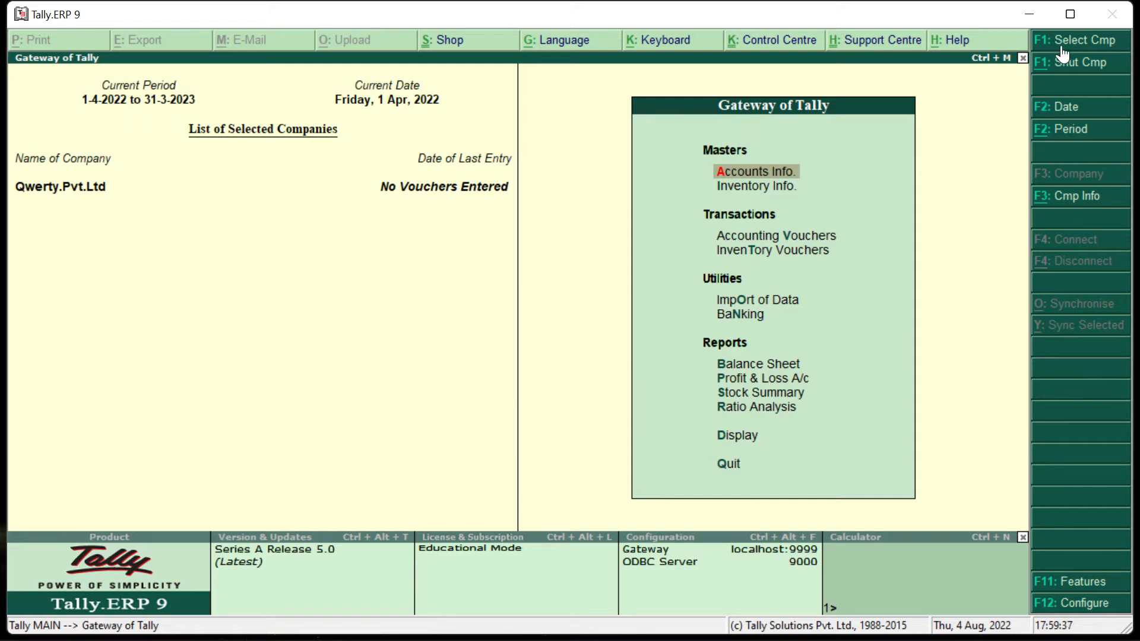
# Step: Look at the current date setting and the accounting period setting, closing each of them again
pyautogui.click(1069, 112)
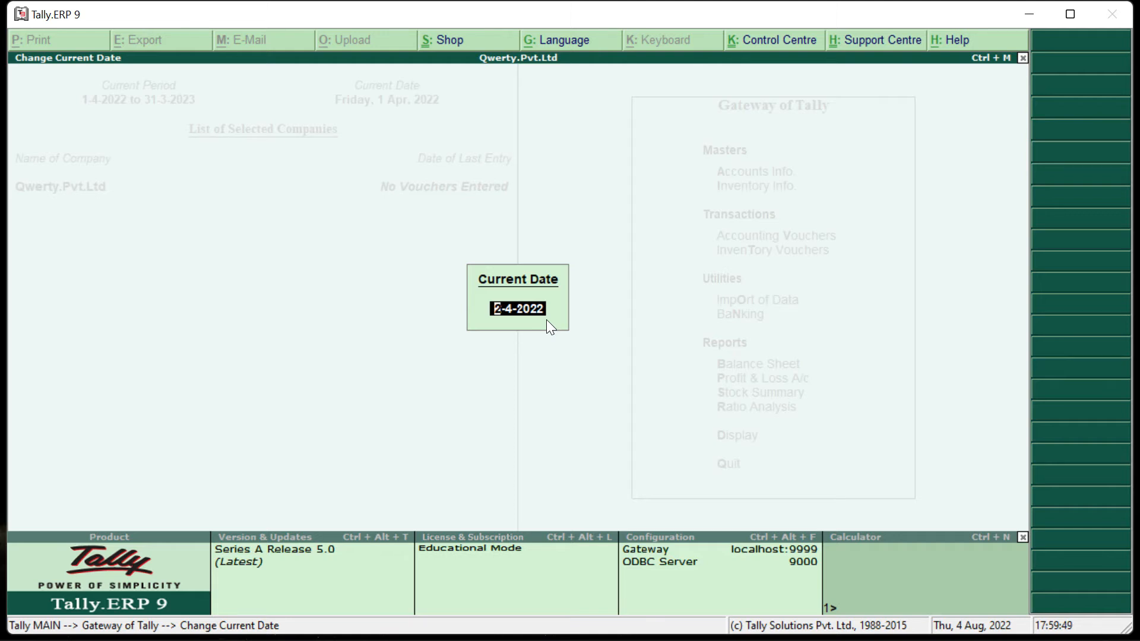
pyautogui.press('Escape')
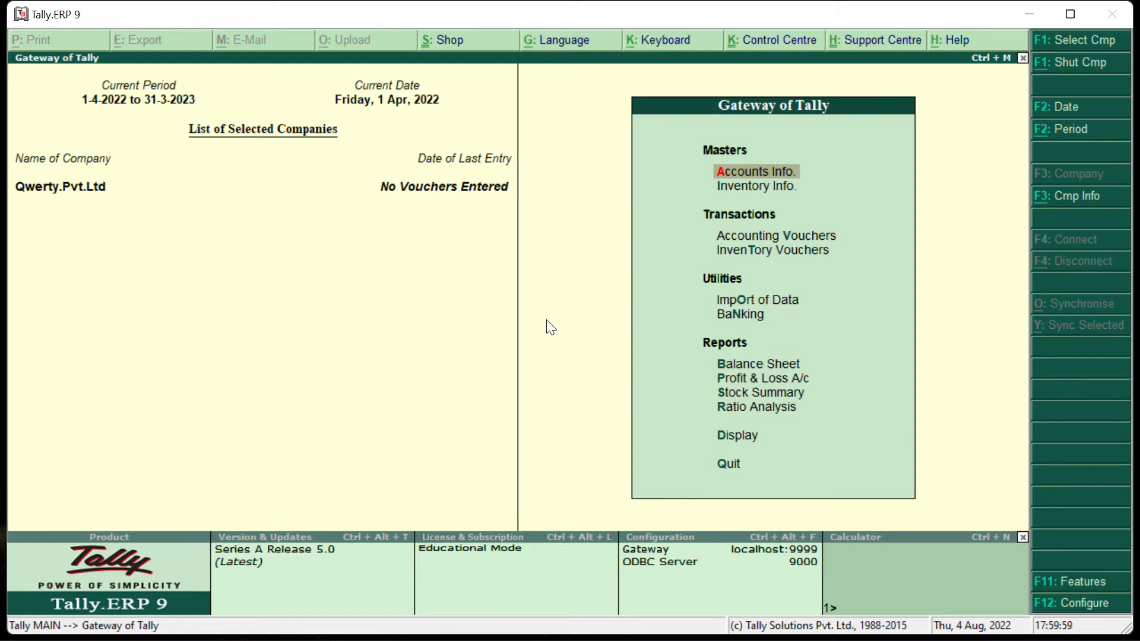
pyautogui.hotkey('alt', 'F2')
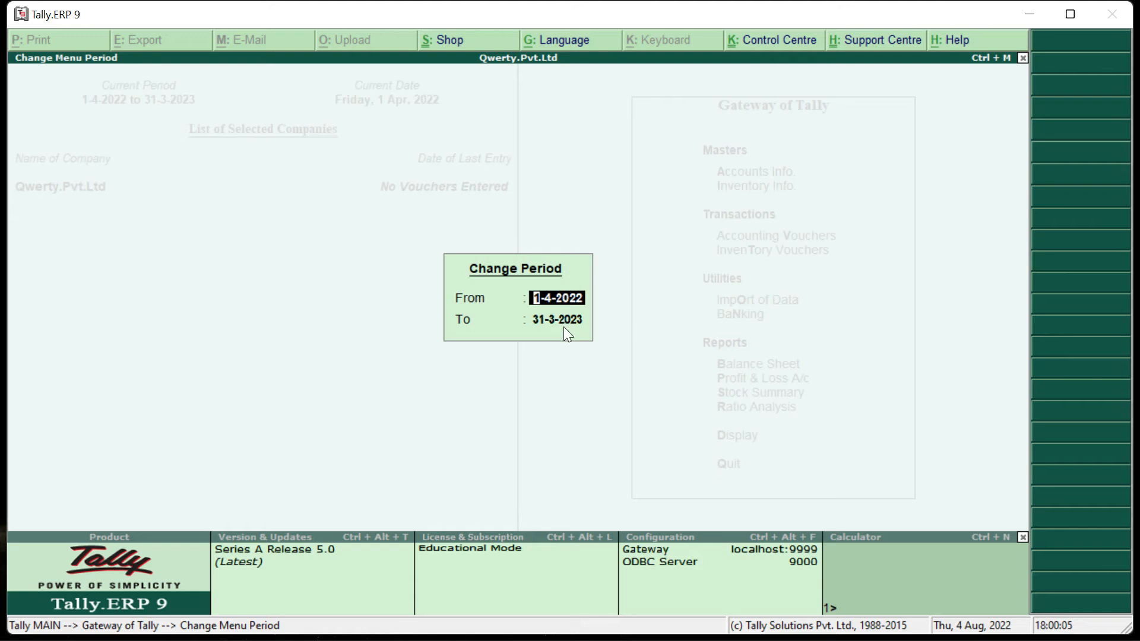
pyautogui.press('BackSpace')
pyautogui.press('Escape')
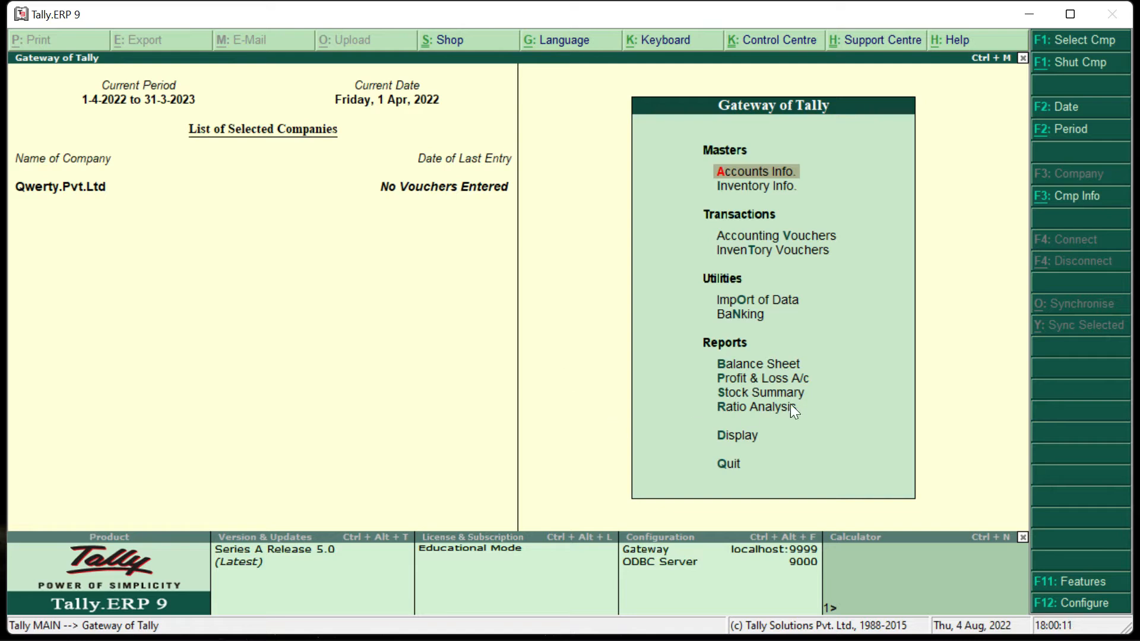
# Step: Open the company details of Qwerty.Pvt.Ltd for alteration
pyautogui.click(1101, 202)
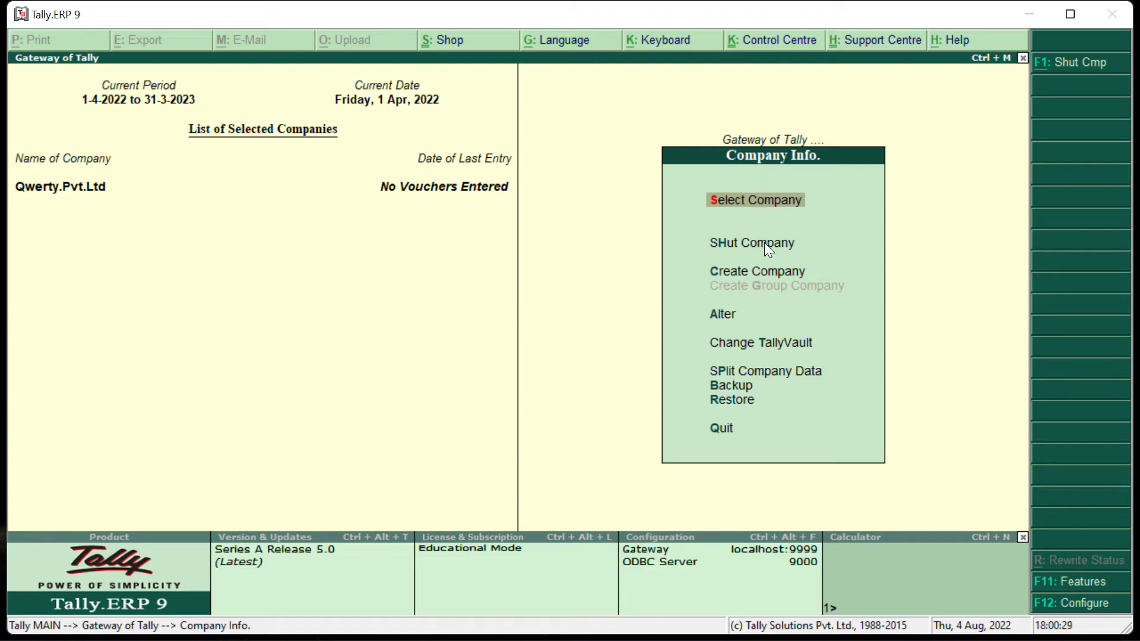
pyautogui.click(719, 315)
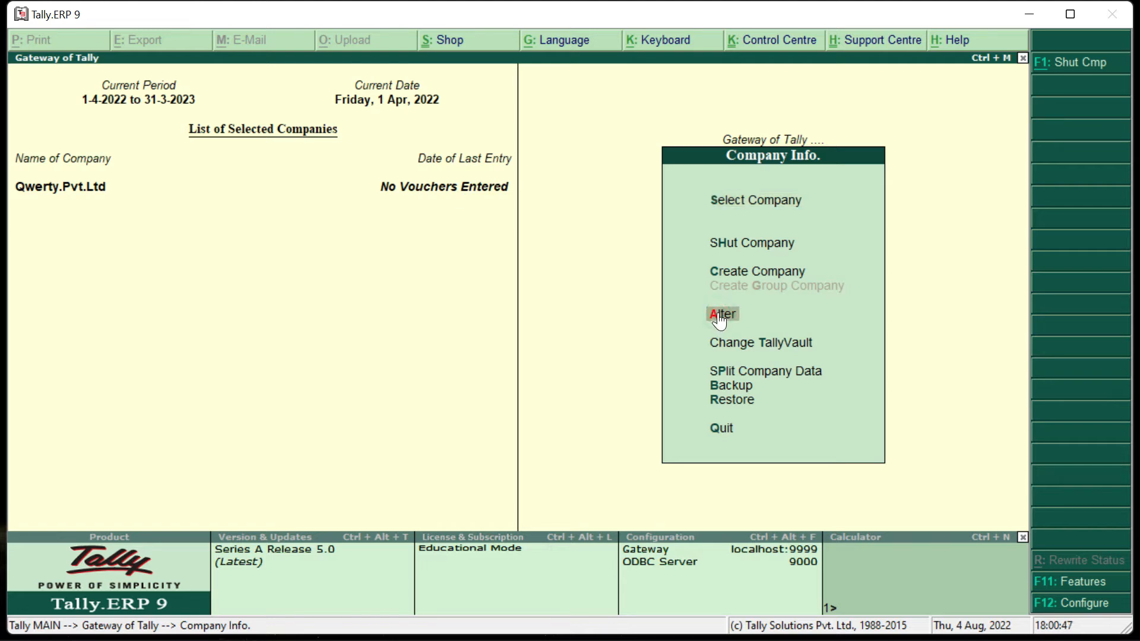
pyautogui.click(720, 316)
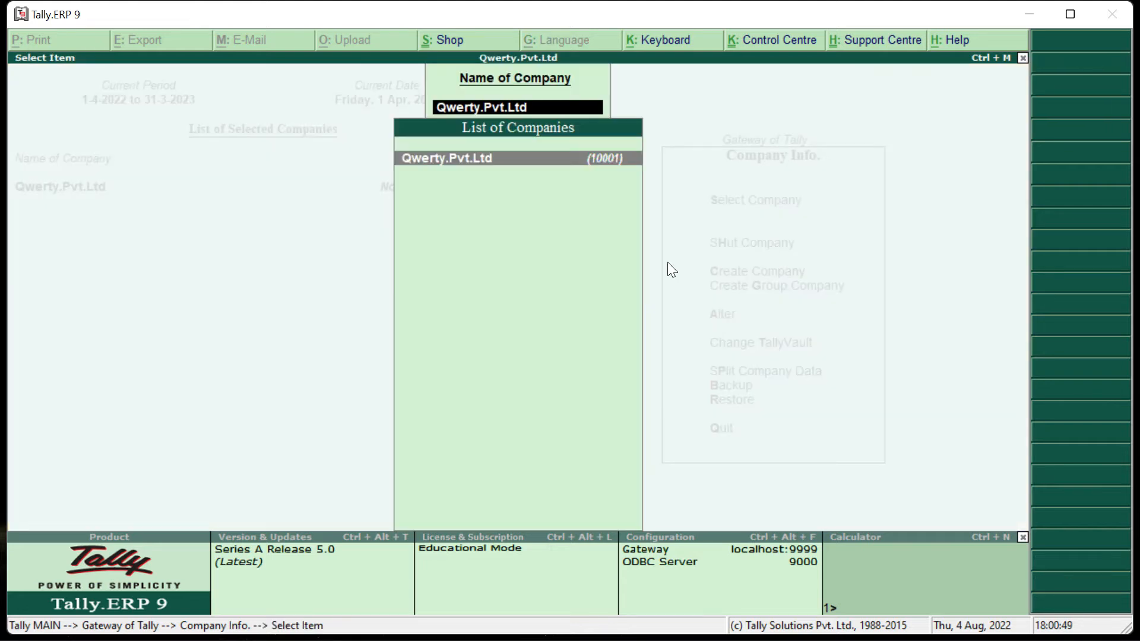
pyautogui.click(575, 169)
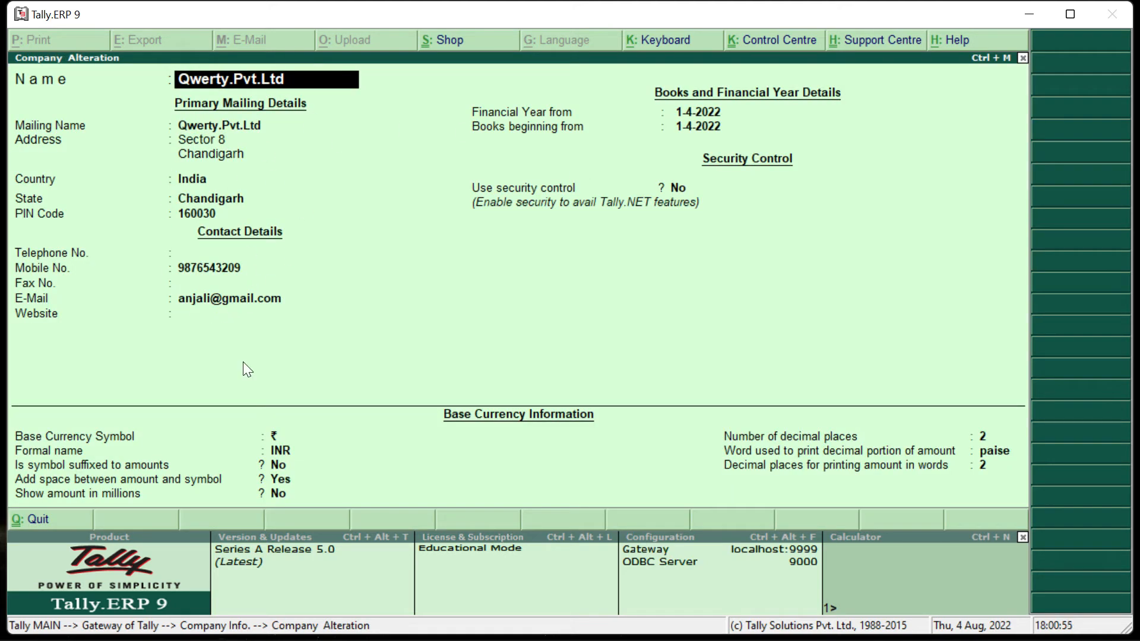
# Step: Go through the company's mailing, contact, financial year and currency details, accept them and return to the Gateway of Tally
pyautogui.press('Return')
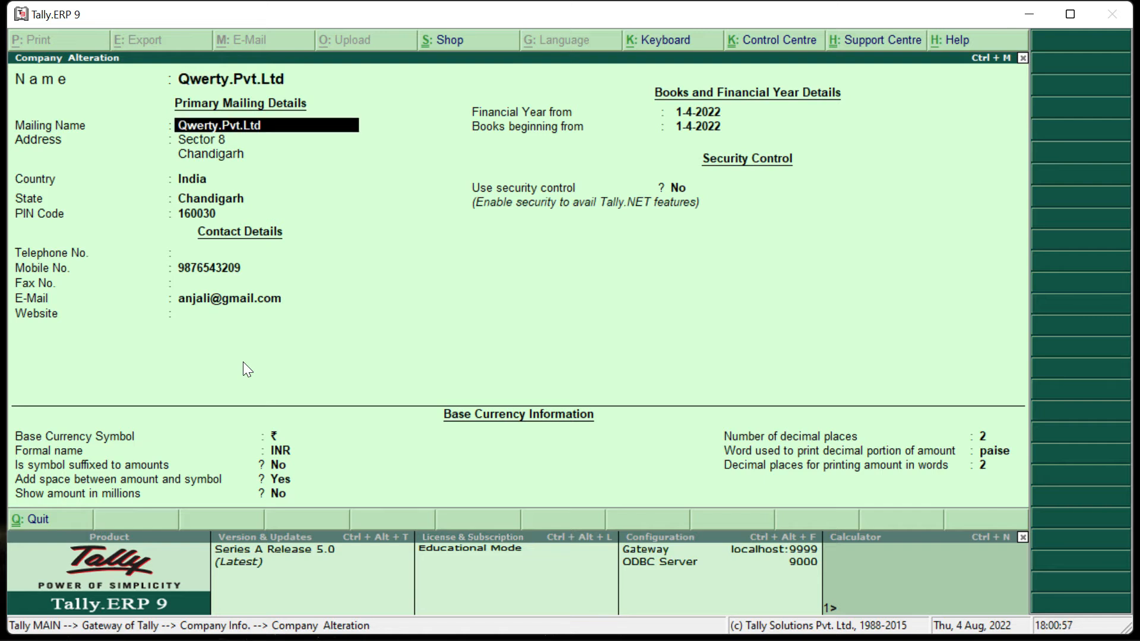
pyautogui.press('Return')
pyautogui.press('Return')
pyautogui.press('Return')
pyautogui.press('Return')
pyautogui.press('Return')
pyautogui.press('Return')
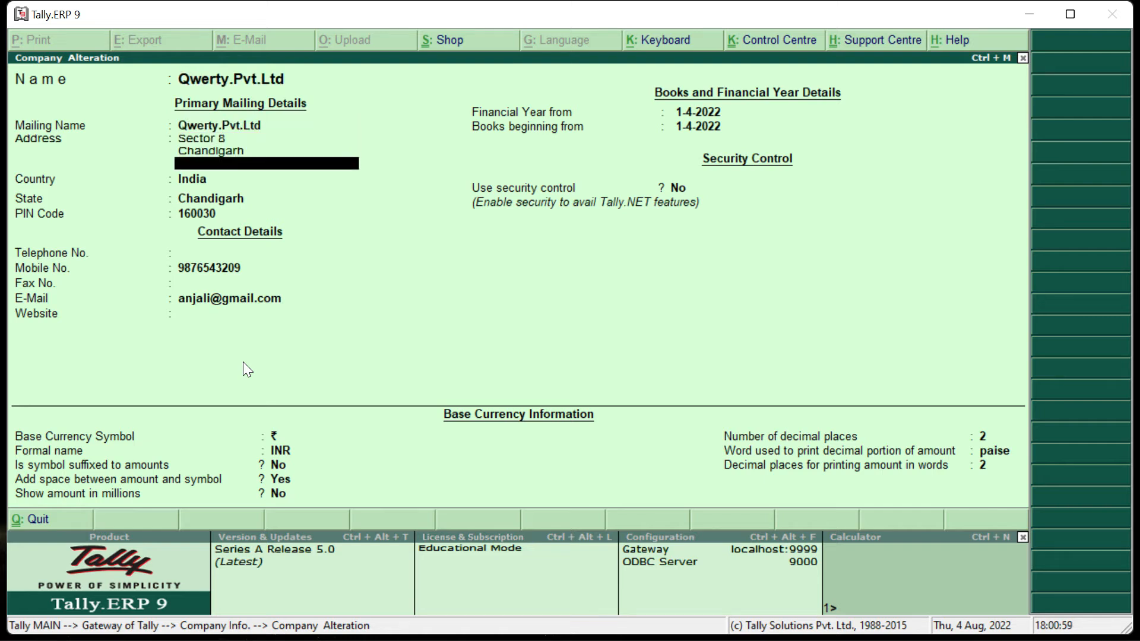
pyautogui.press('Return')
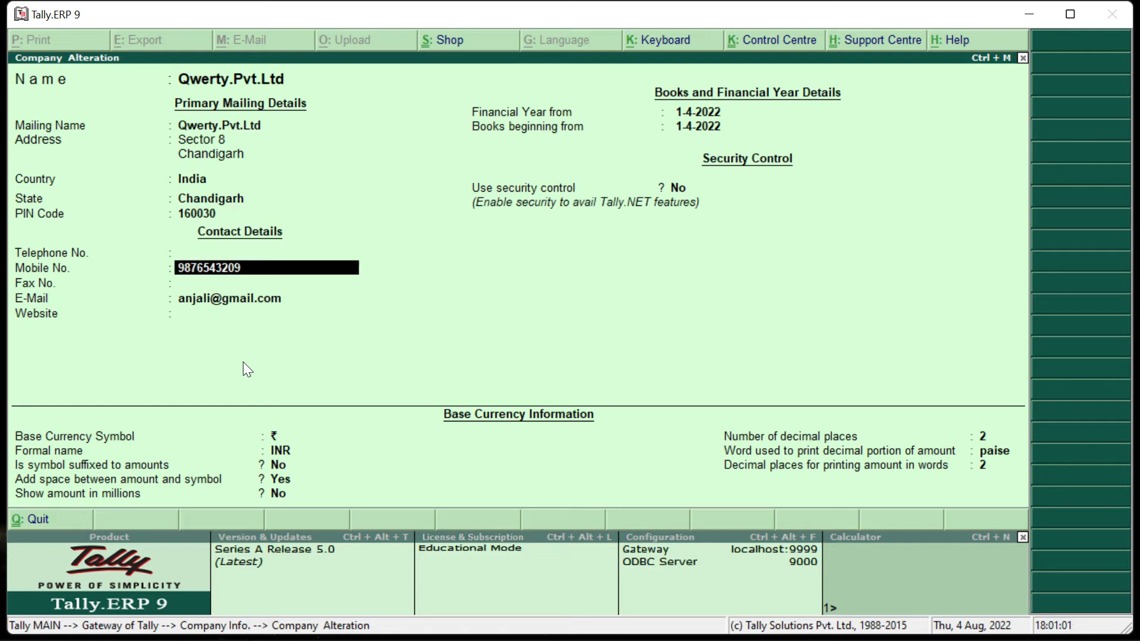
pyautogui.press('Return')
pyautogui.press('Return')
pyautogui.press('Return')
pyautogui.press('Return')
pyautogui.press('Return')
pyautogui.press('Return')
pyautogui.press('Return')
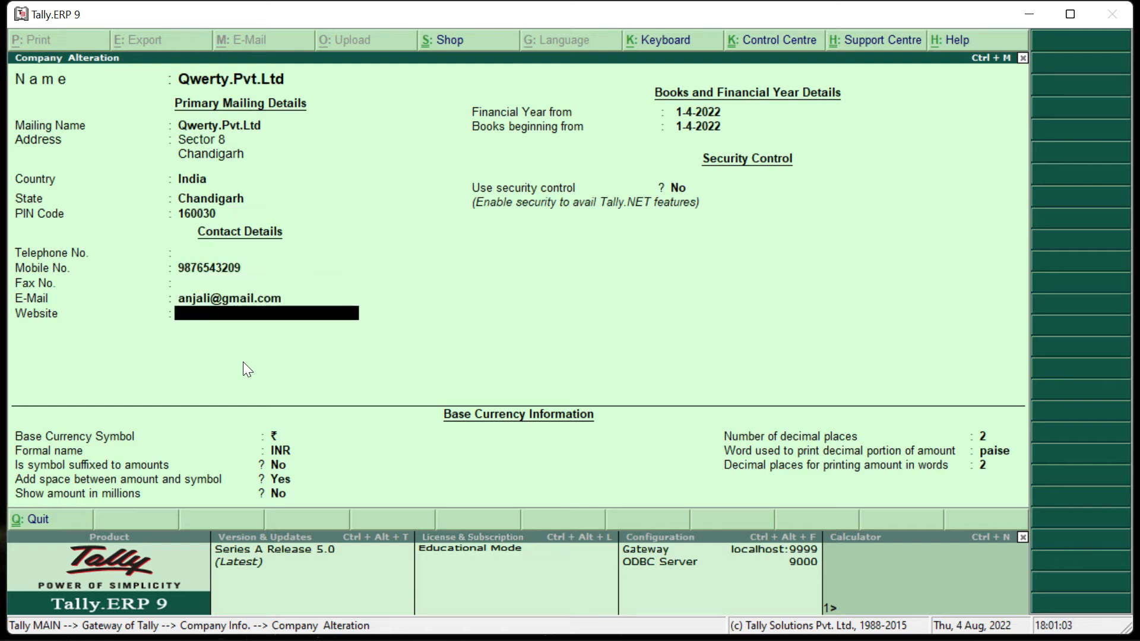
pyautogui.press('Return')
pyautogui.press('Return')
pyautogui.press('Return')
pyautogui.press('Return')
pyautogui.press('Return')
pyautogui.press('Return')
pyautogui.press('Return')
pyautogui.press('Return')
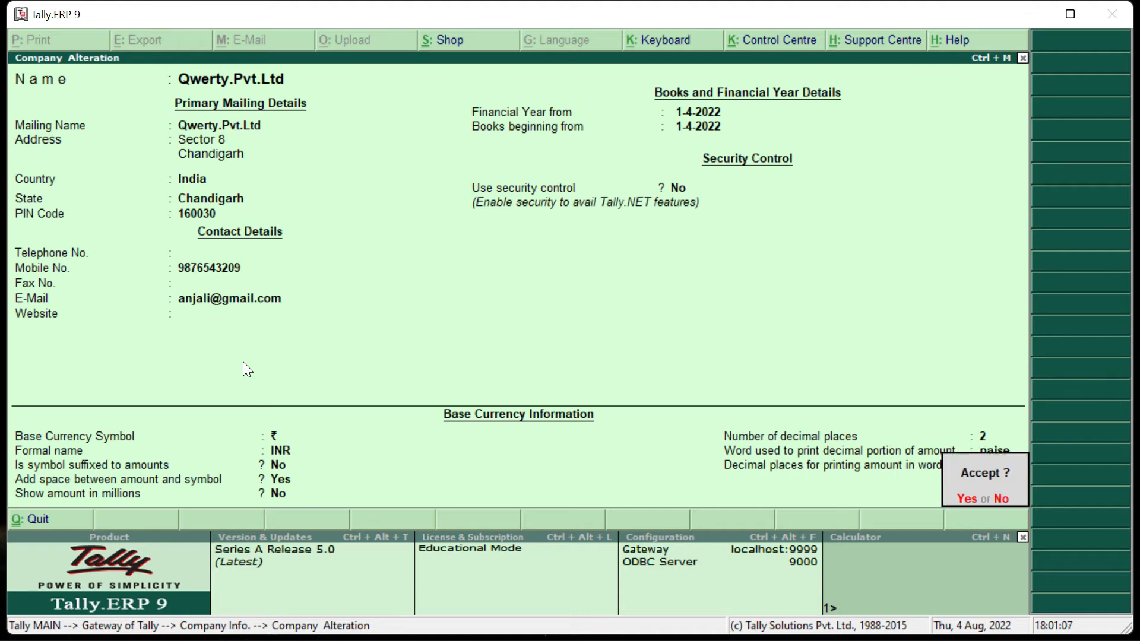
pyautogui.press('Return')
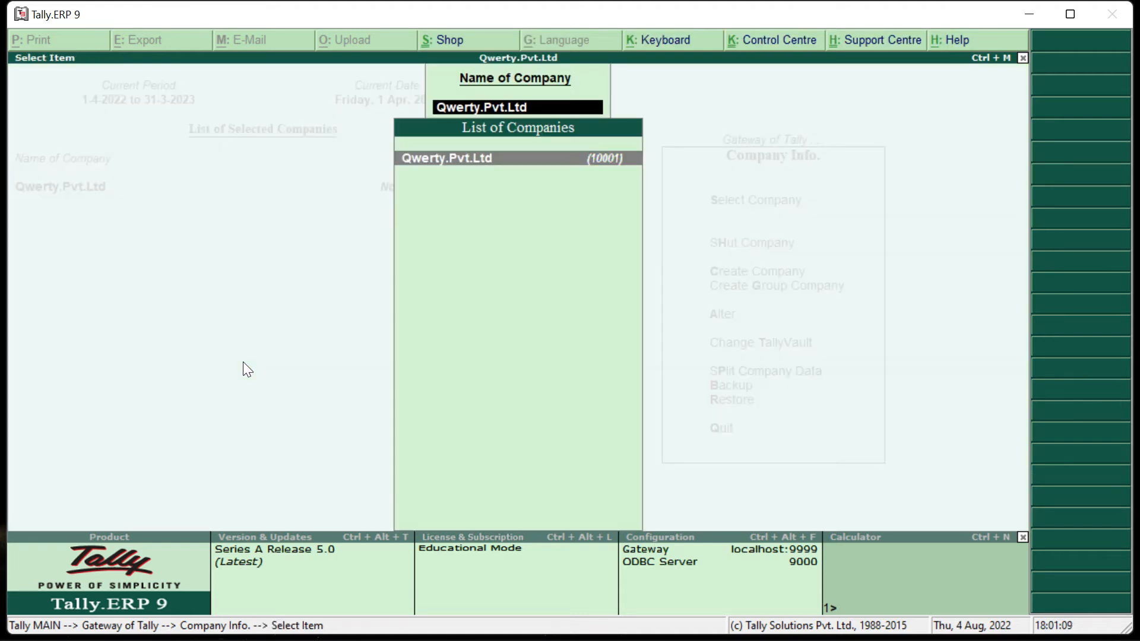
pyautogui.press('Escape')
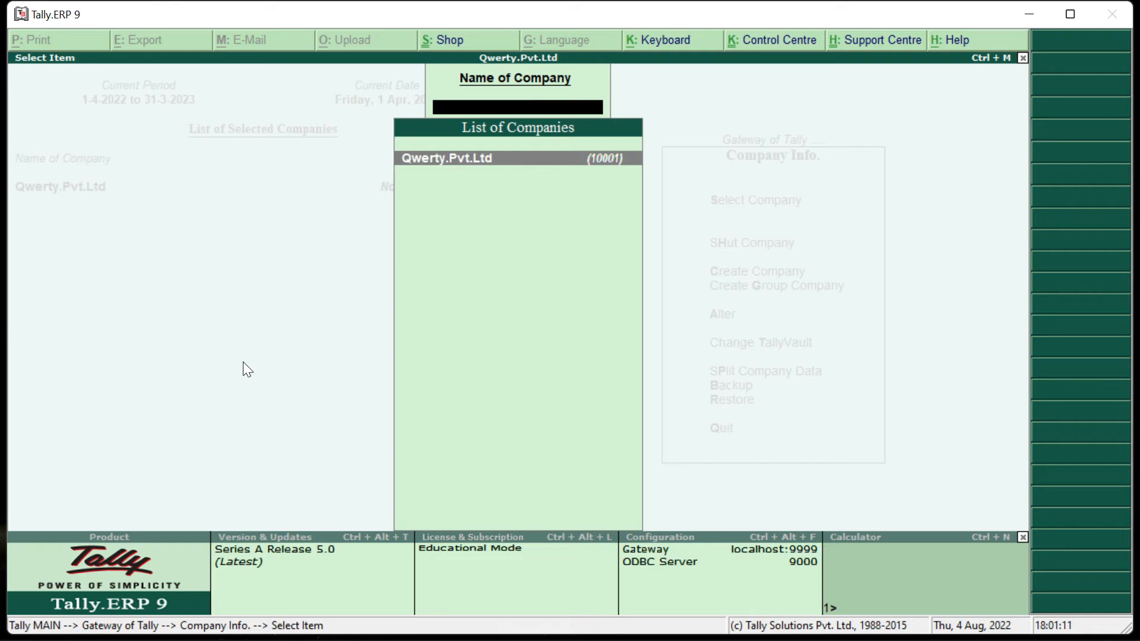
pyautogui.press('Escape')
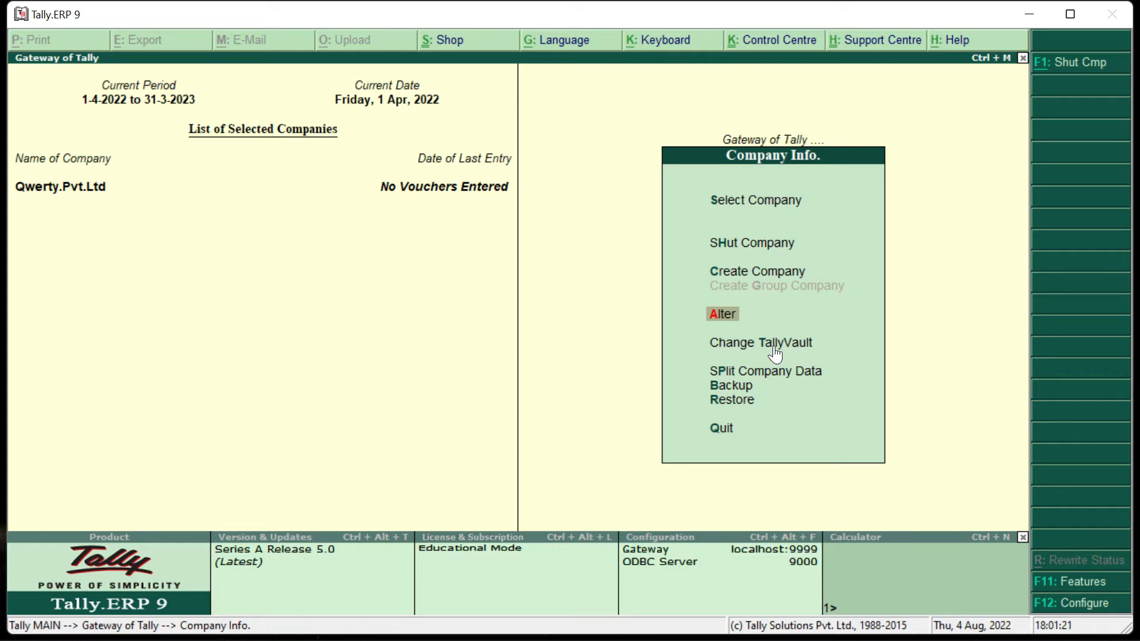
pyautogui.click(726, 431)
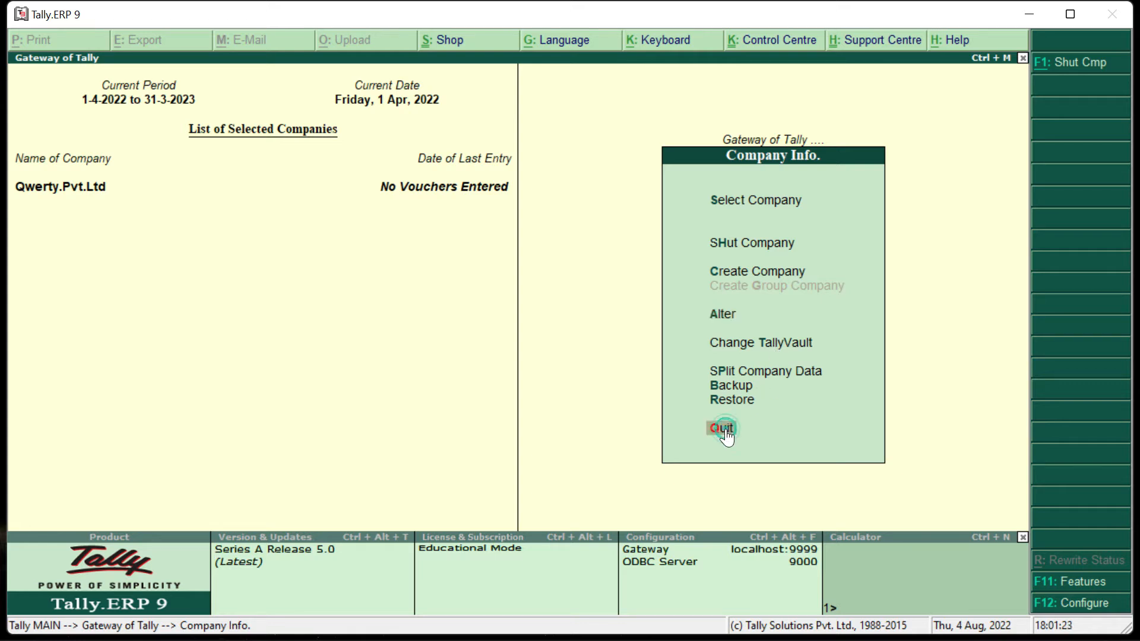
pyautogui.click(725, 429)
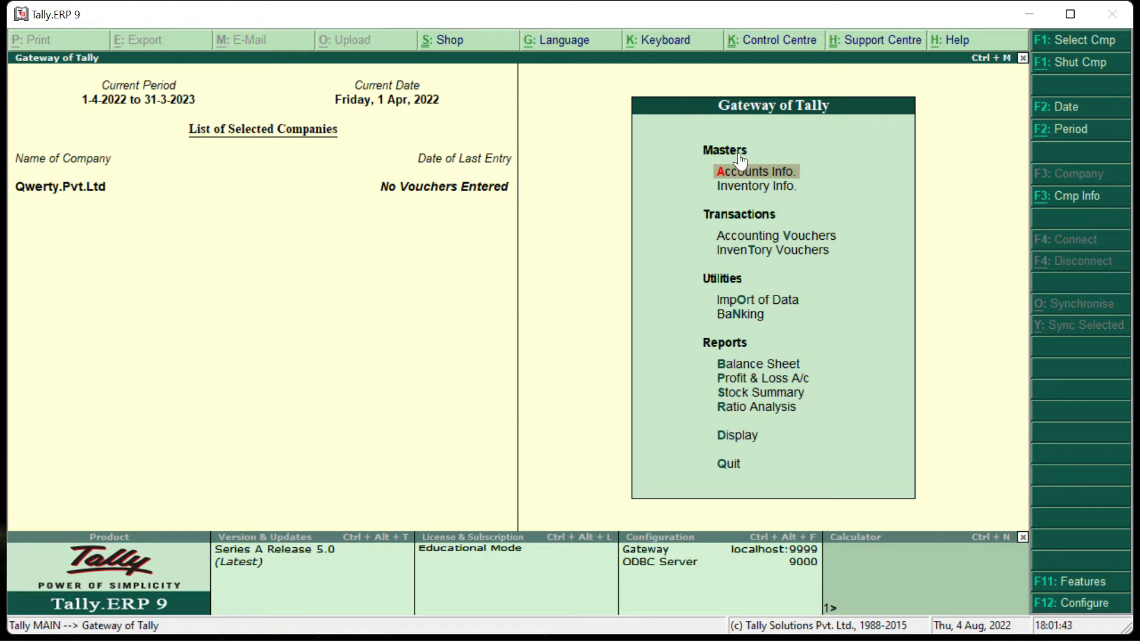
# Step: Open the creation form for a single ledger, look at its fields, and quit back to the Ledgers menu
pyautogui.click(778, 175)
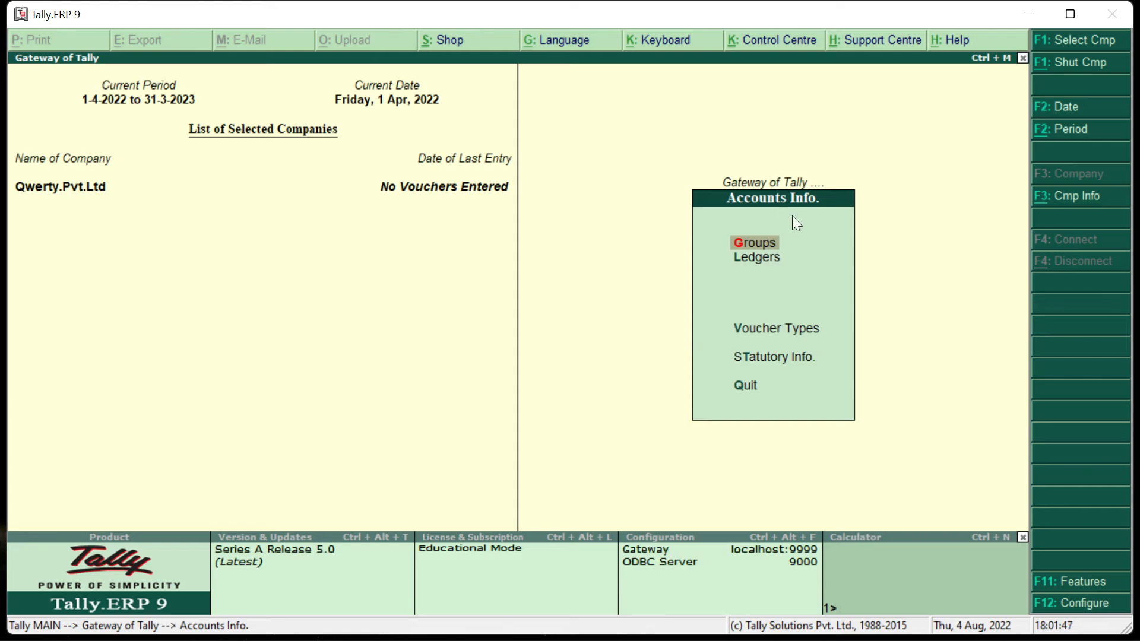
pyautogui.click(764, 261)
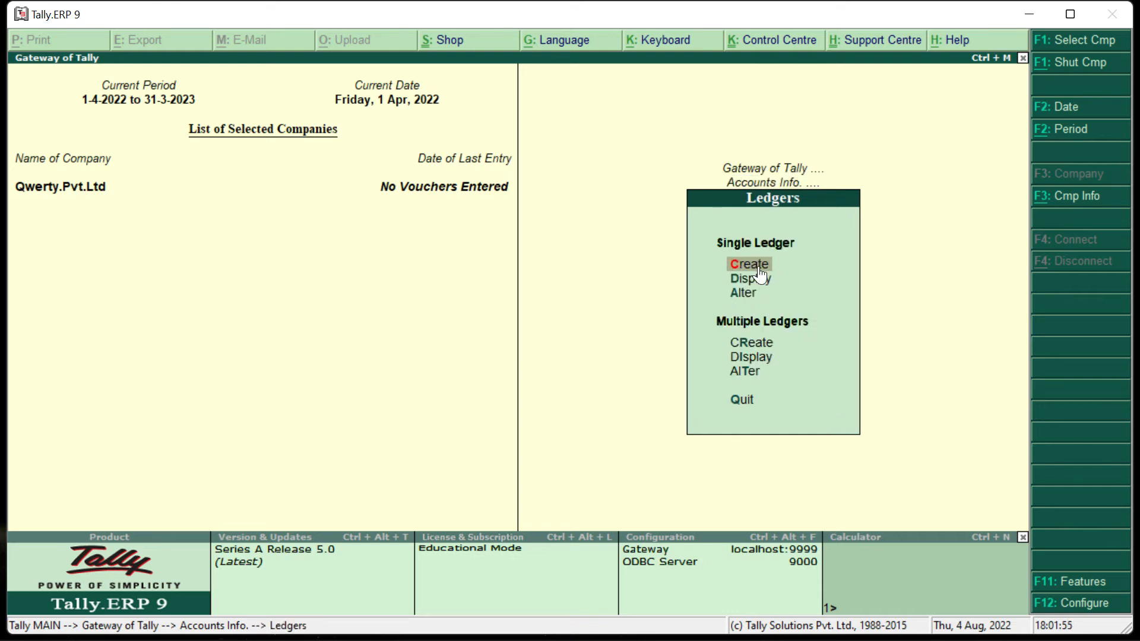
pyautogui.click(759, 270)
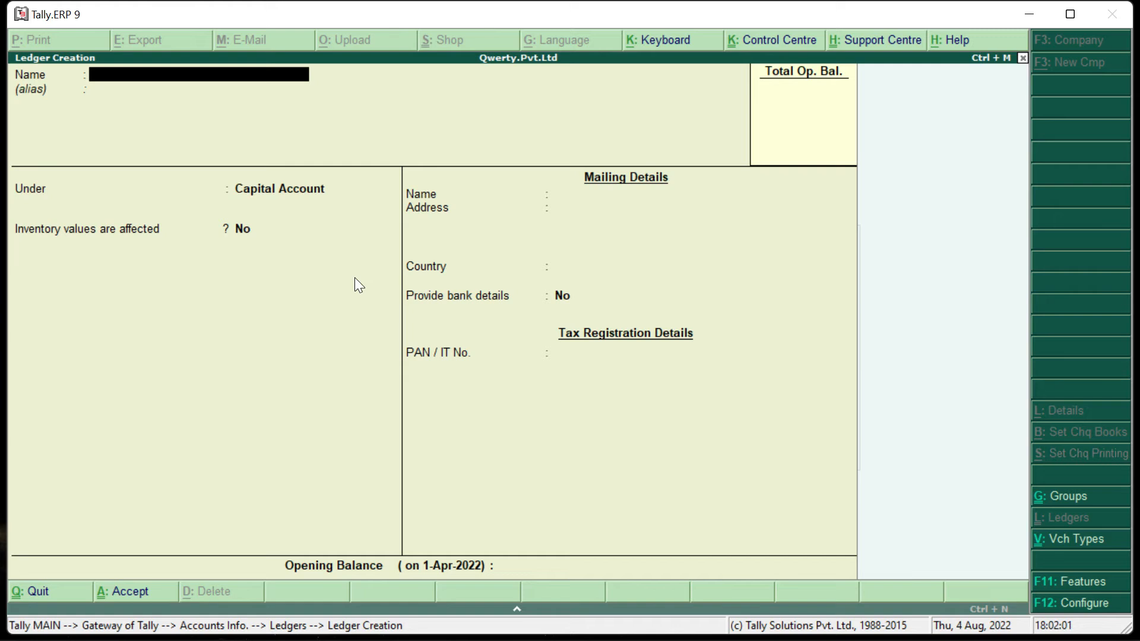
pyautogui.press('Escape')
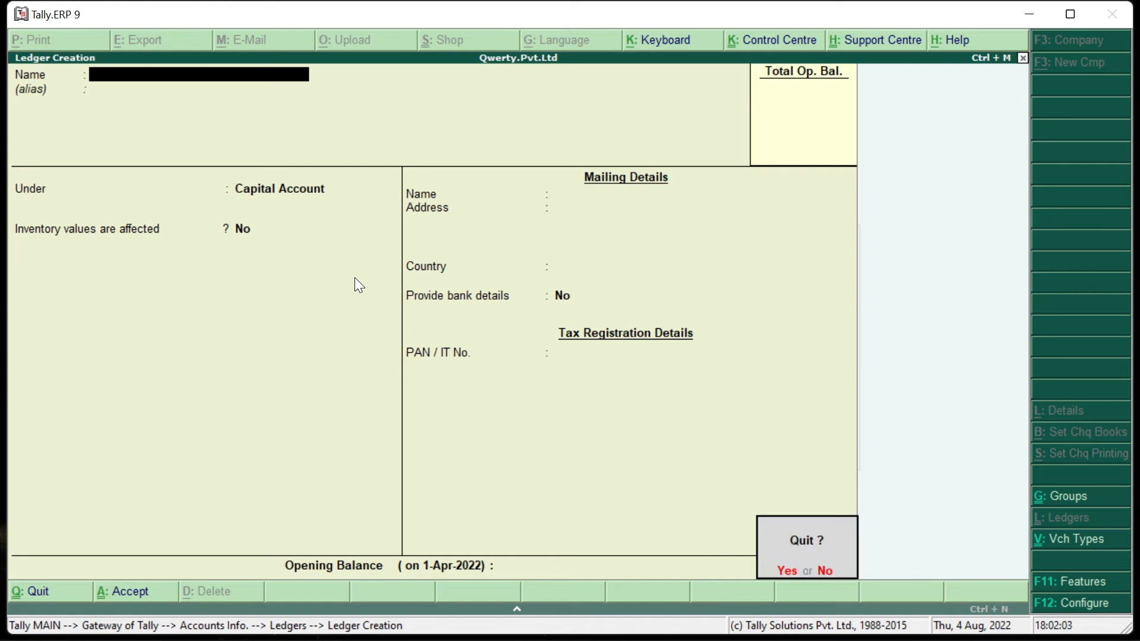
pyautogui.press('y')
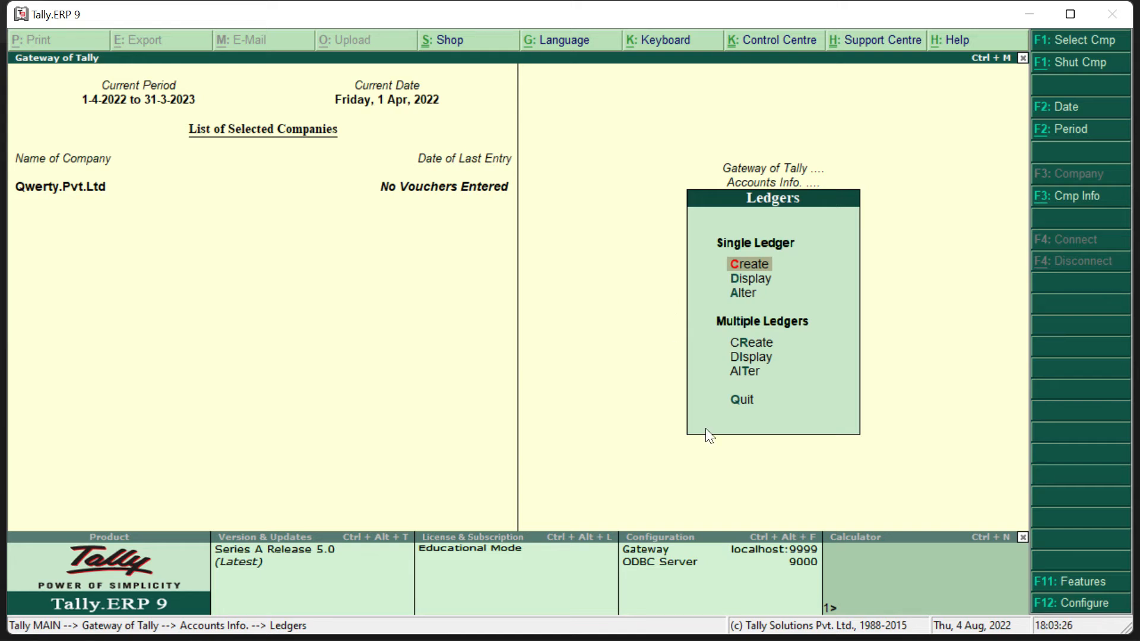
# Step: Switch to the image TA 1.jpeg, examine the liabilities and assets in its balance sheet, and return to Tally.ERP 9
pyautogui.moveTo(695, 632)
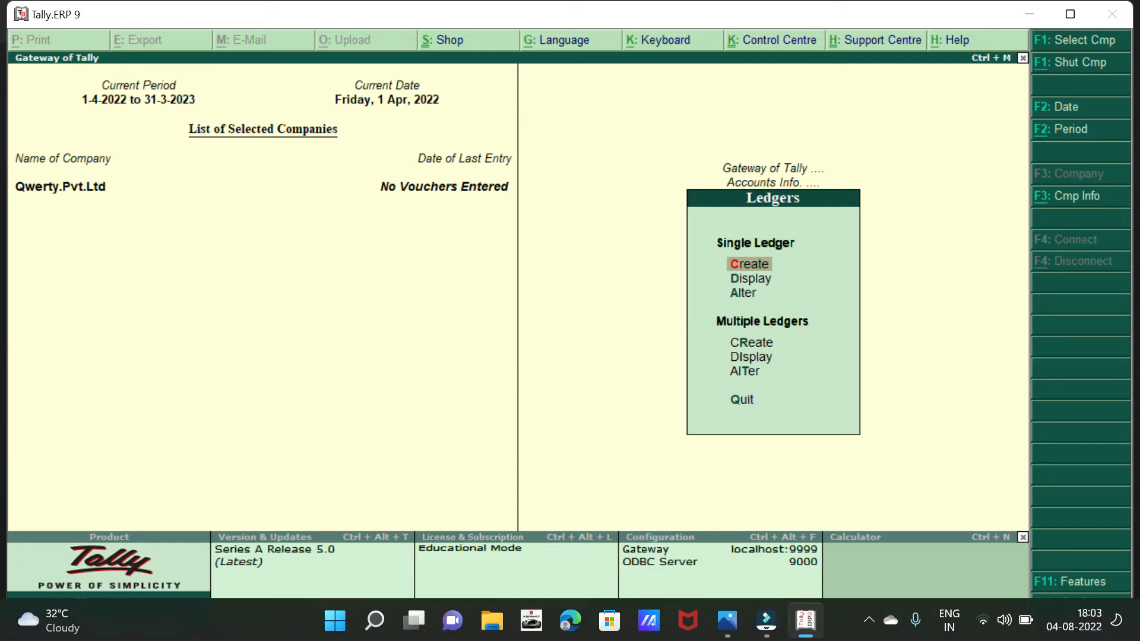
pyautogui.click(726, 624)
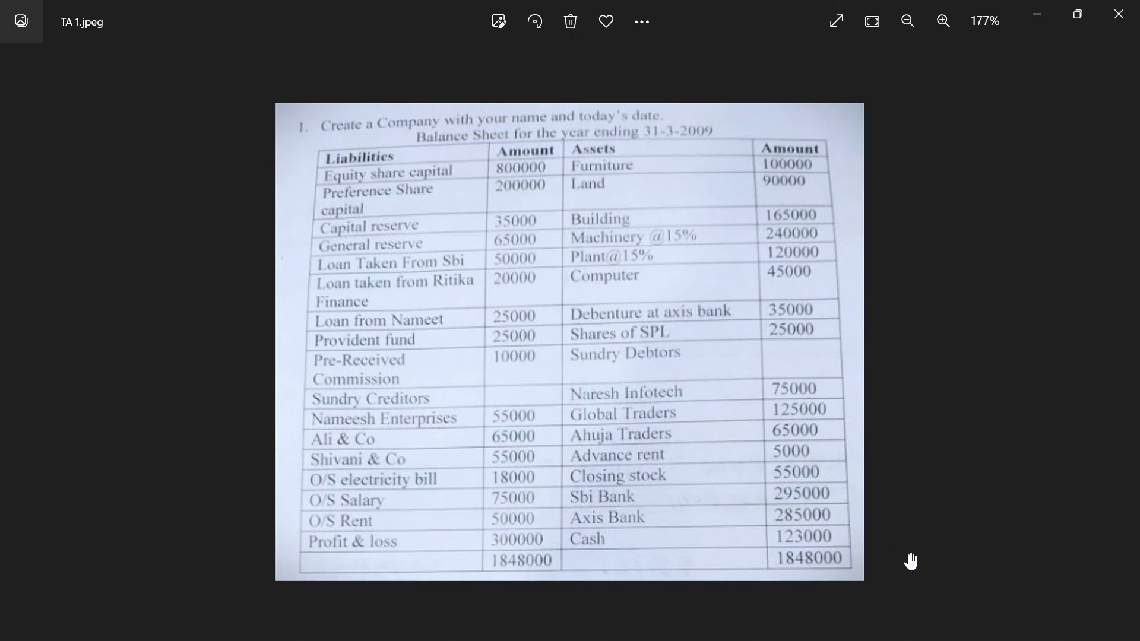
pyautogui.click(806, 624)
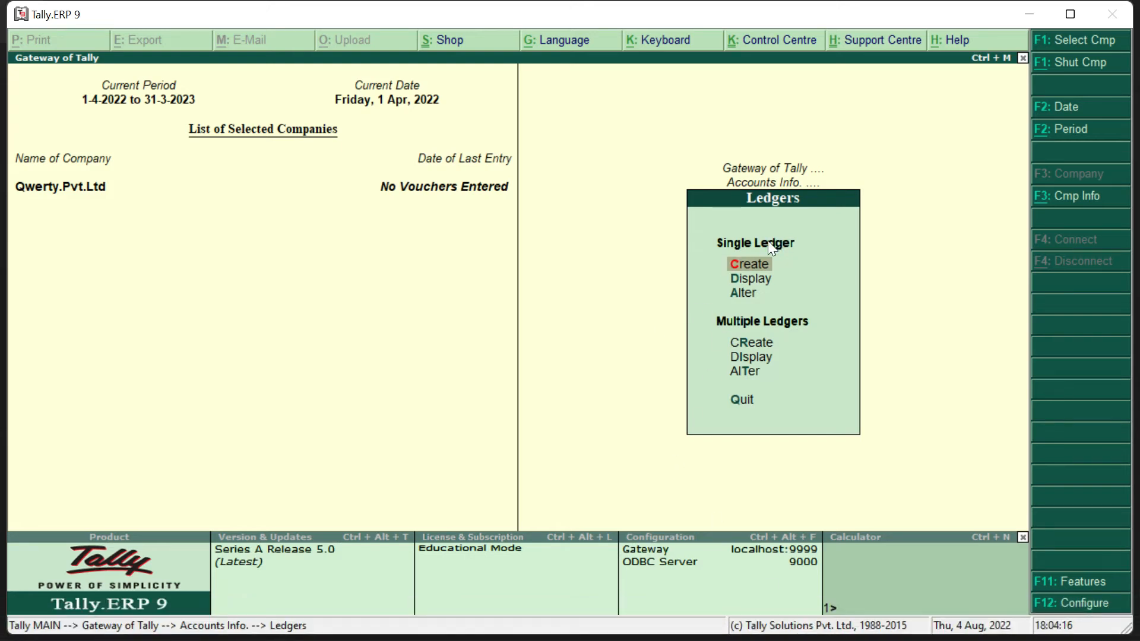
# Step: Start a new single ledger named Equity Share Capital and place it under the Capital Account group
pyautogui.press('Return')
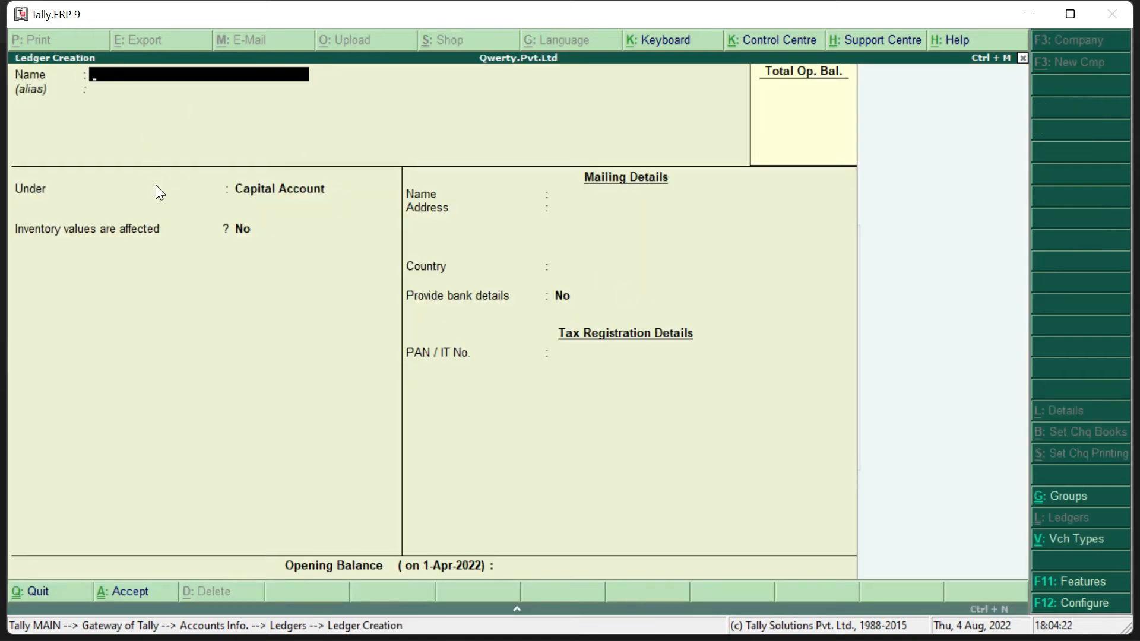
pyautogui.write('E')
pyautogui.write('quity')
pyautogui.write(' Sah')
pyautogui.press('BackSpace')
pyautogui.press('BackSpace')
pyautogui.write('hare Ca')
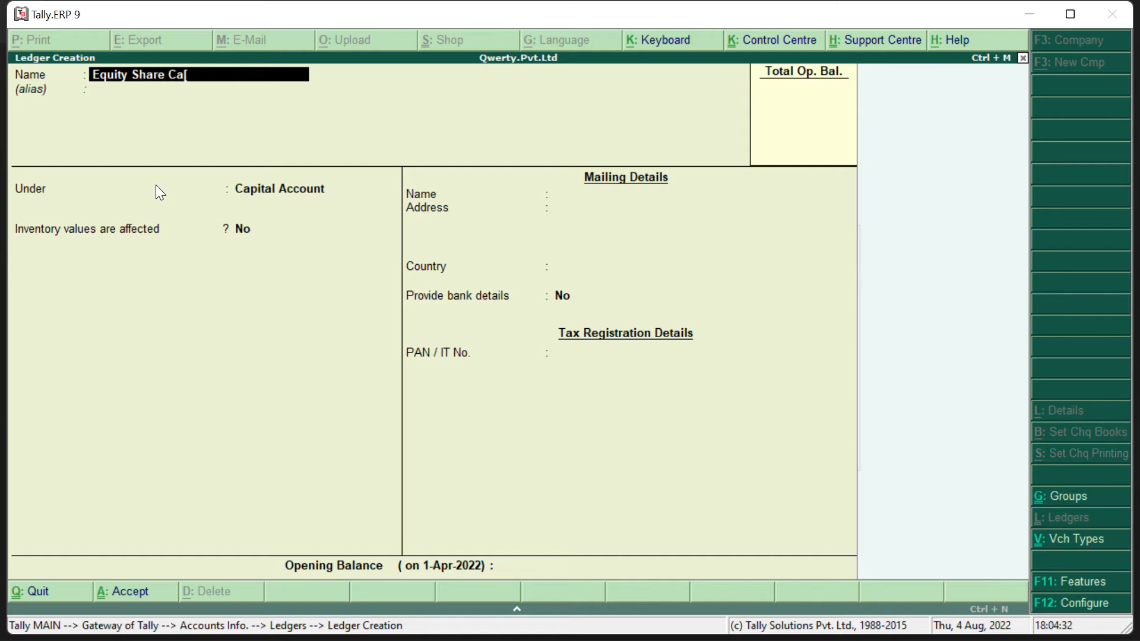
pyautogui.write('pital')
pyautogui.press('Return')
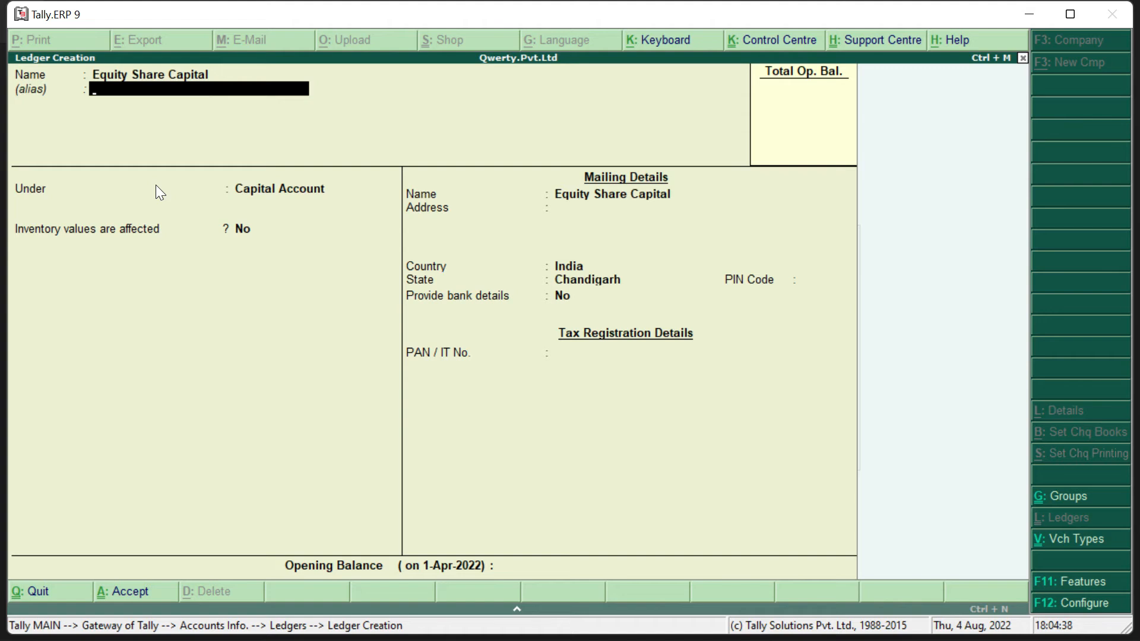
pyautogui.press('Return')
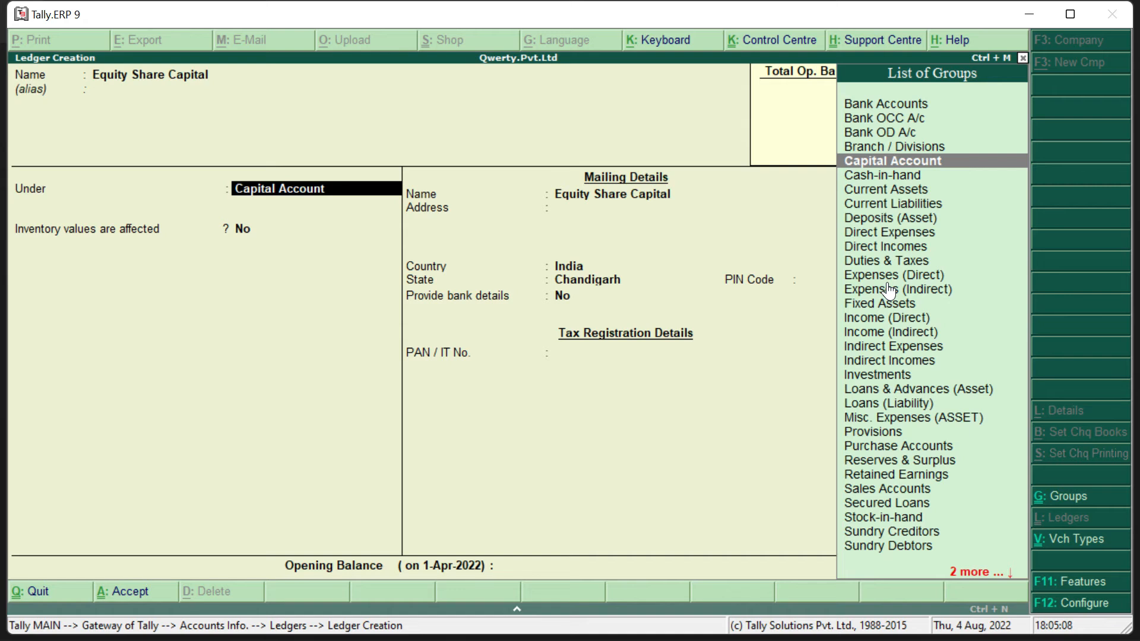
pyautogui.press('Return')
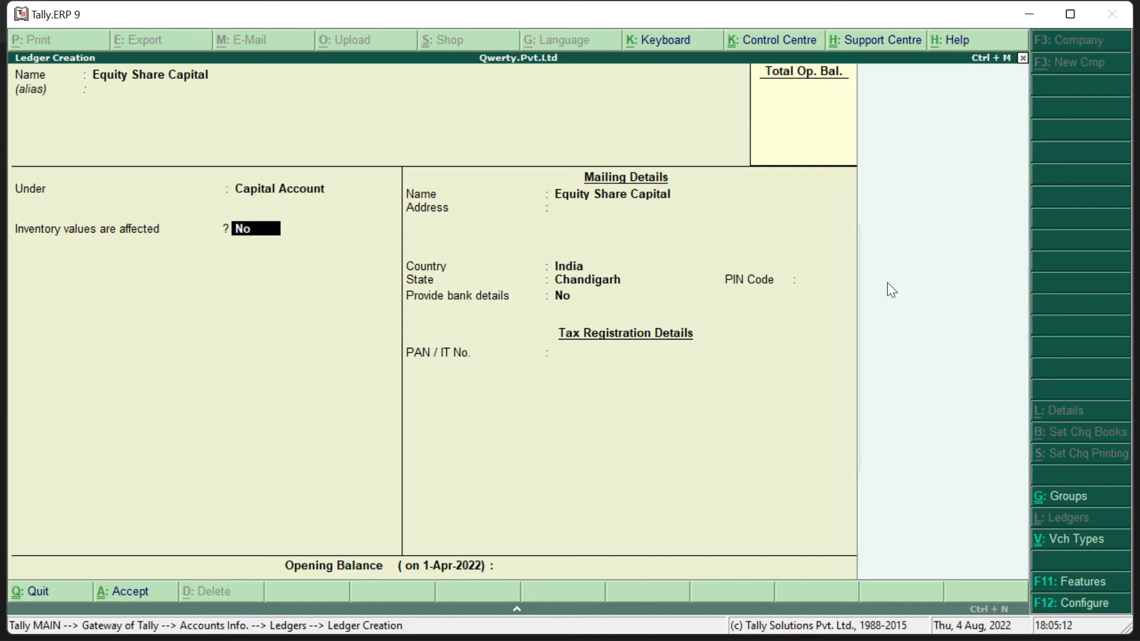
# Step: Keep the ledger's remaining default details, set its opening balance to 8,00,000 Cr, and accept it
pyautogui.press('Return')
pyautogui.press('Return')
pyautogui.press('Return')
pyautogui.press('Return')
pyautogui.press('Return')
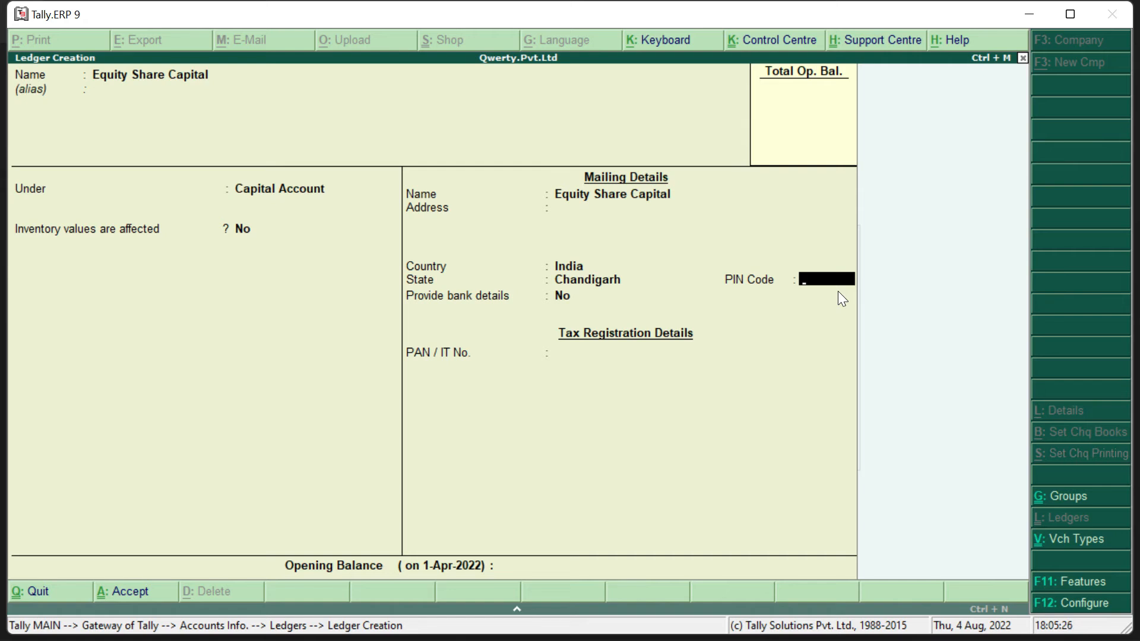
pyautogui.press('Return')
pyautogui.press('Return')
pyautogui.press('Return')
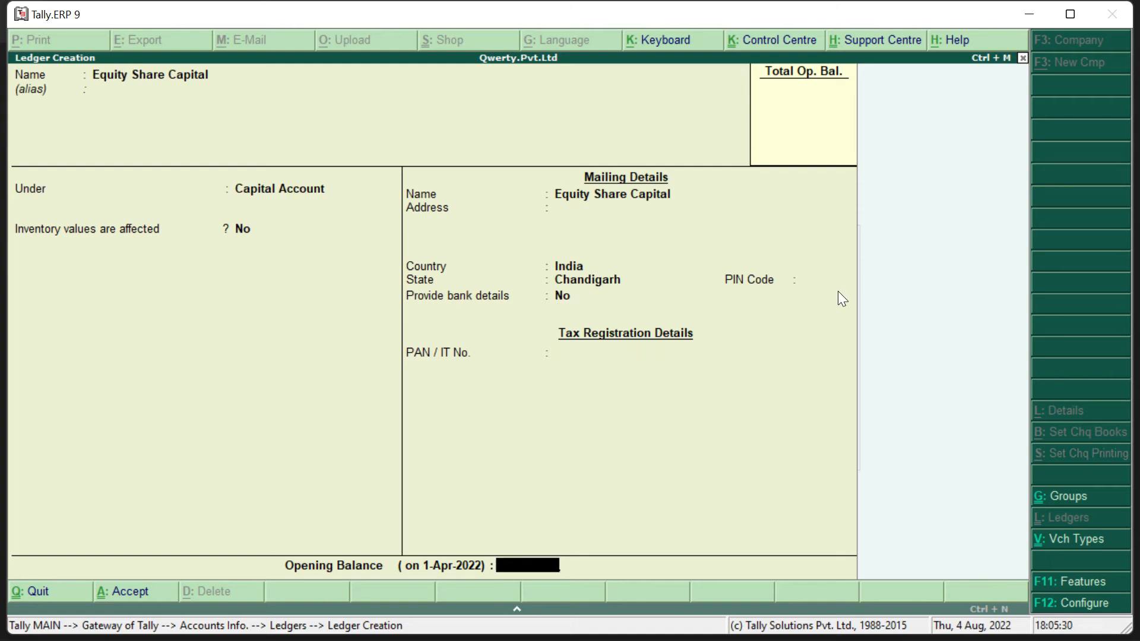
pyautogui.write('800000')
pyautogui.press('Return')
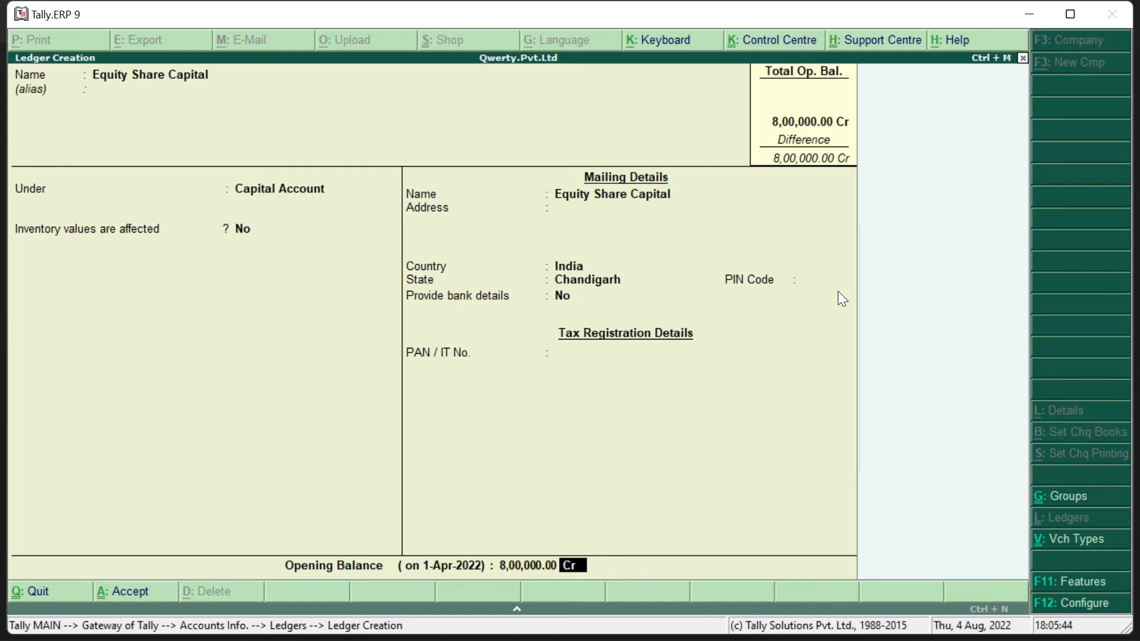
pyautogui.press('Return')
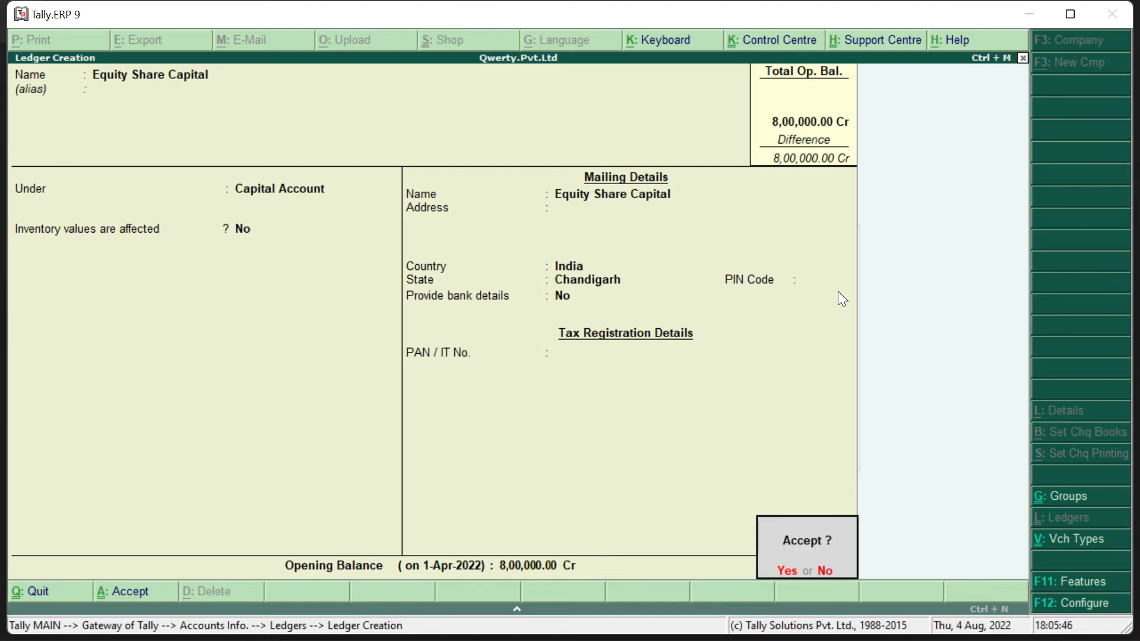
pyautogui.click(788, 571)
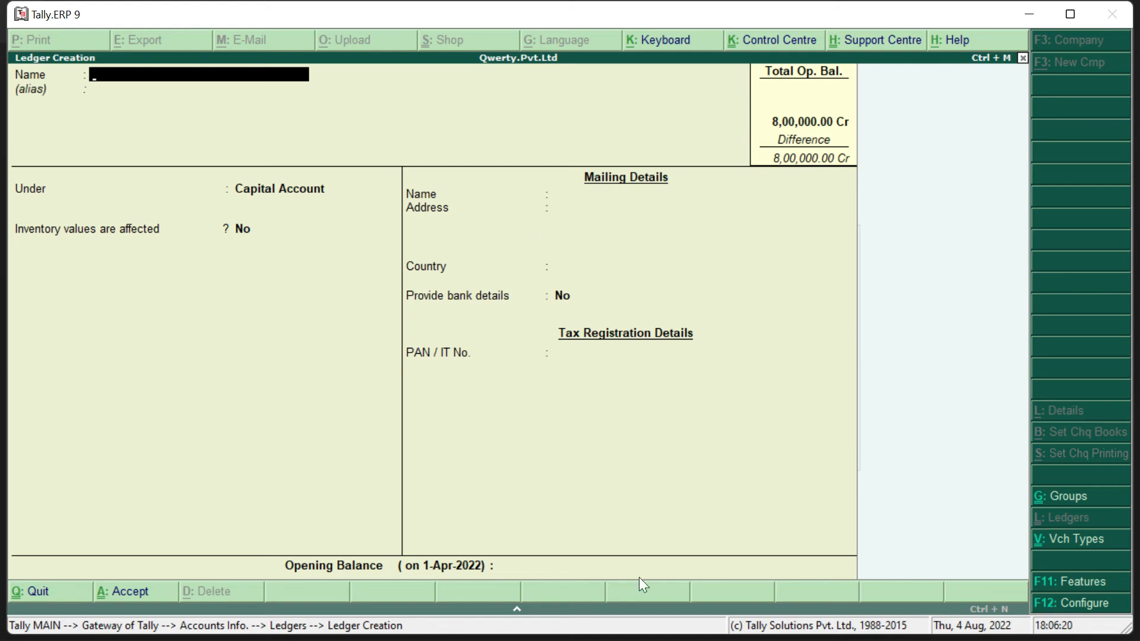
# Step: Switch to the image TA 1.jpeg, read the next liability in the balance sheet, and return to Tally.ERP 9
pyautogui.click(728, 621)
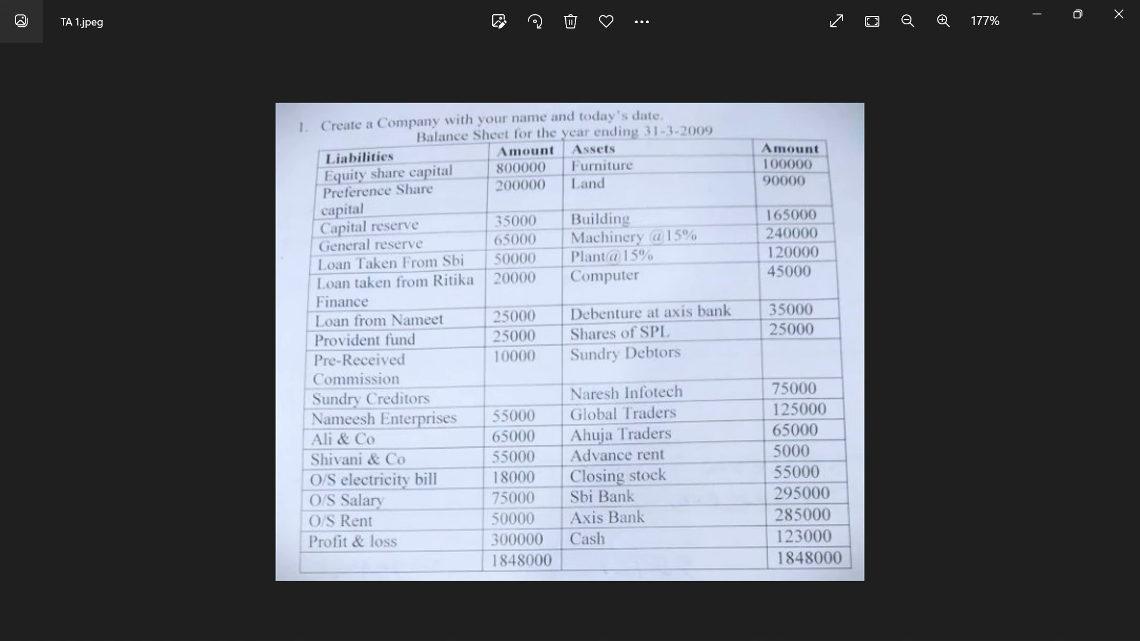
pyautogui.moveTo(768, 637)
pyautogui.click(813, 622)
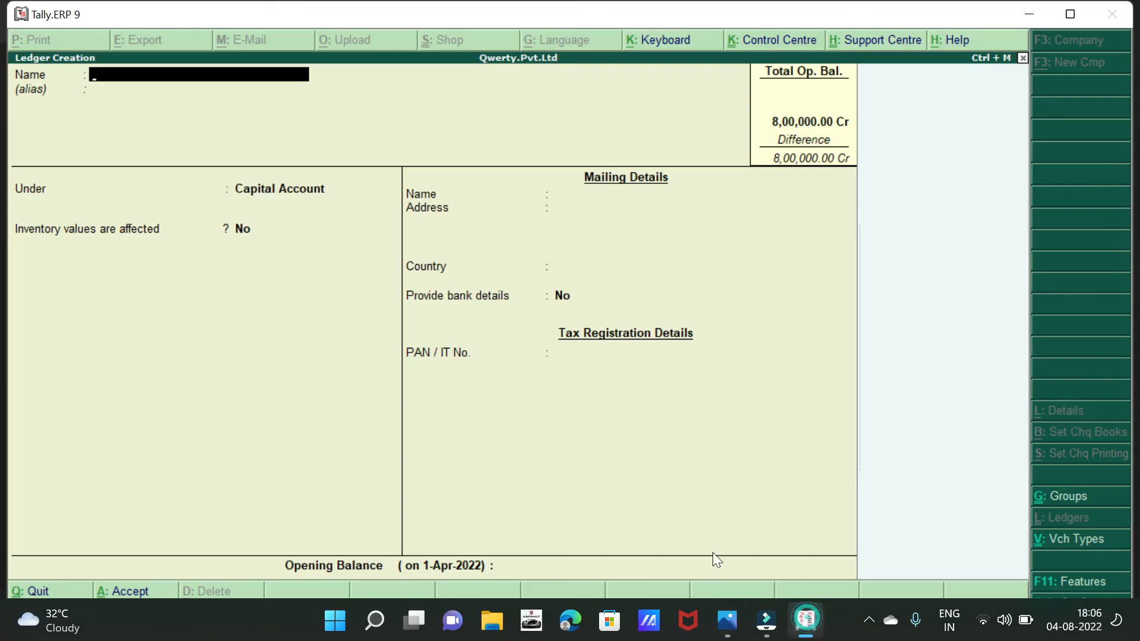
# Step: Name the new ledger Preference Share Capital and place it under the Capital Account group
pyautogui.write('Preference Share')
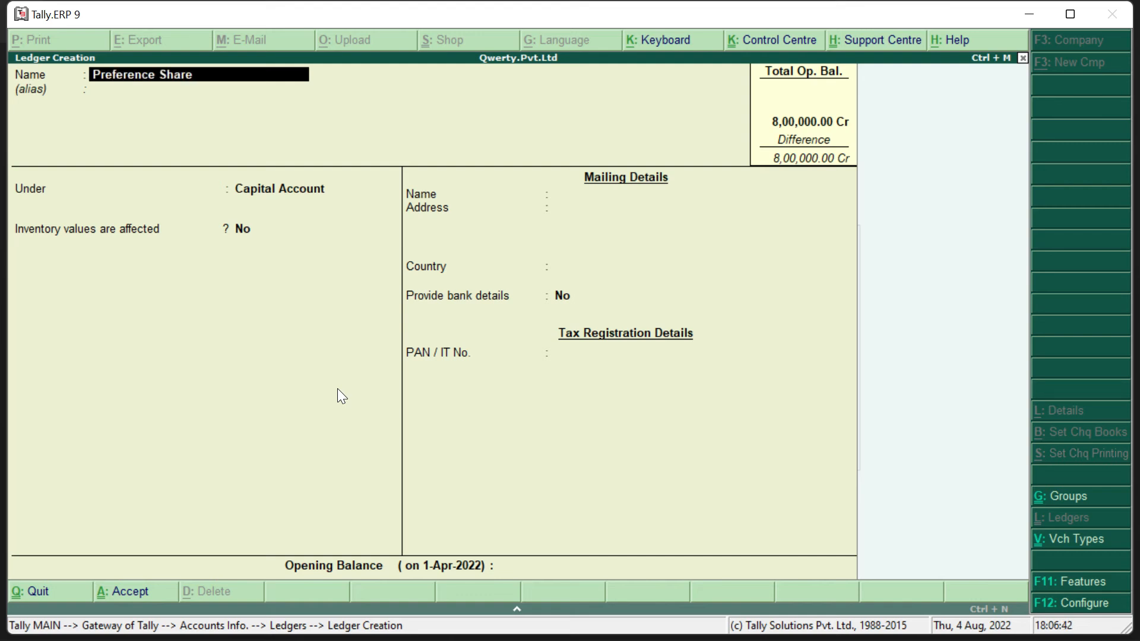
pyautogui.write(' Capital')
pyautogui.press('Return')
pyautogui.press('Return')
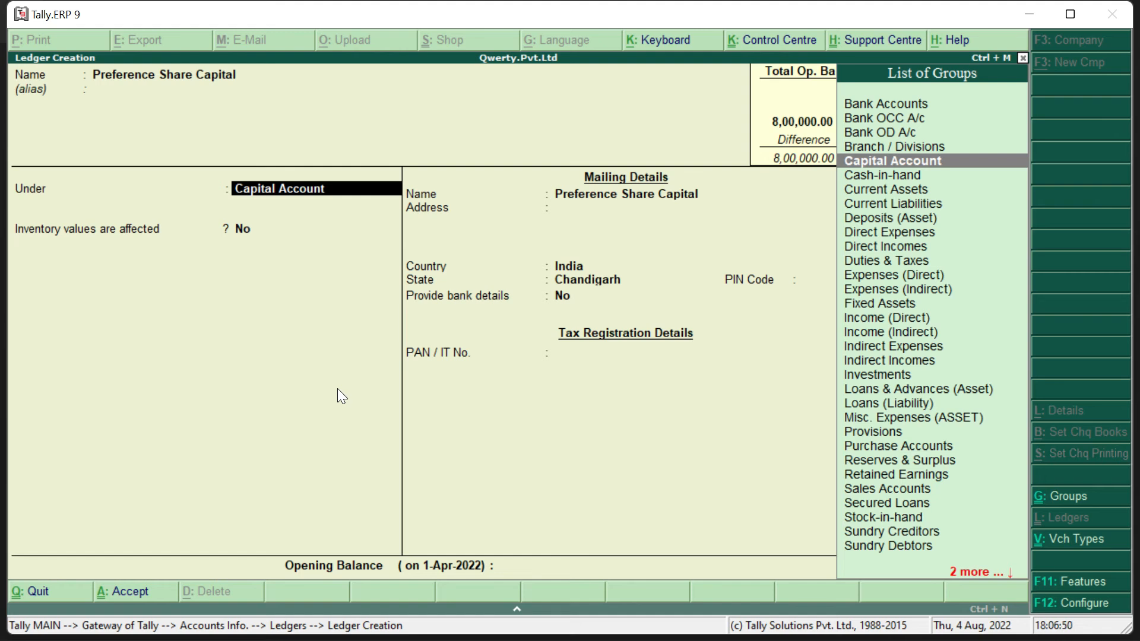
pyautogui.press('Return')
# Step: Keep the default details of the Preference Share Capital ledger, set its opening balance to 2,00,000 Cr, and accept it
pyautogui.press('Return')
pyautogui.press('Return')
pyautogui.press('Return')
pyautogui.press('Return')
pyautogui.press('Return')
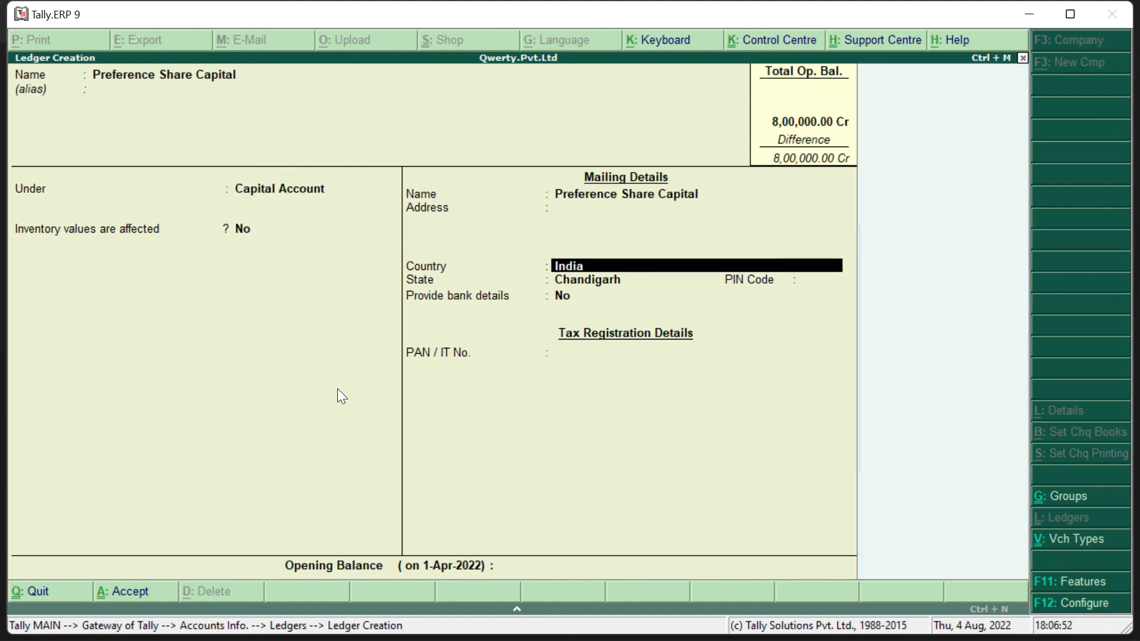
pyautogui.press('Return')
pyautogui.press('Return')
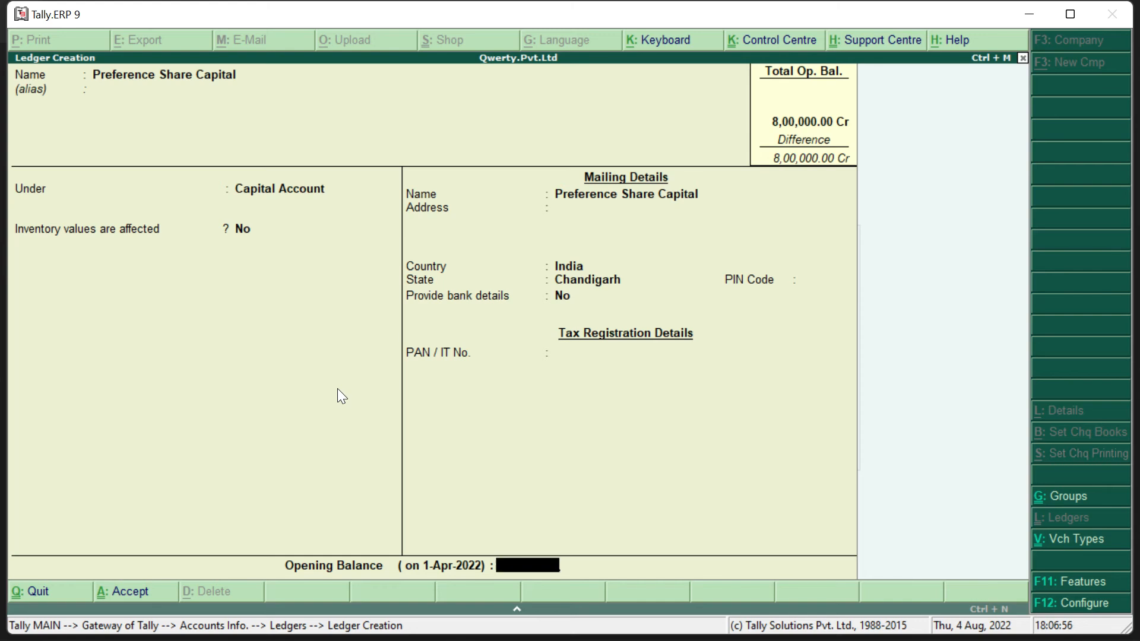
pyautogui.write('200000')
pyautogui.press('Return')
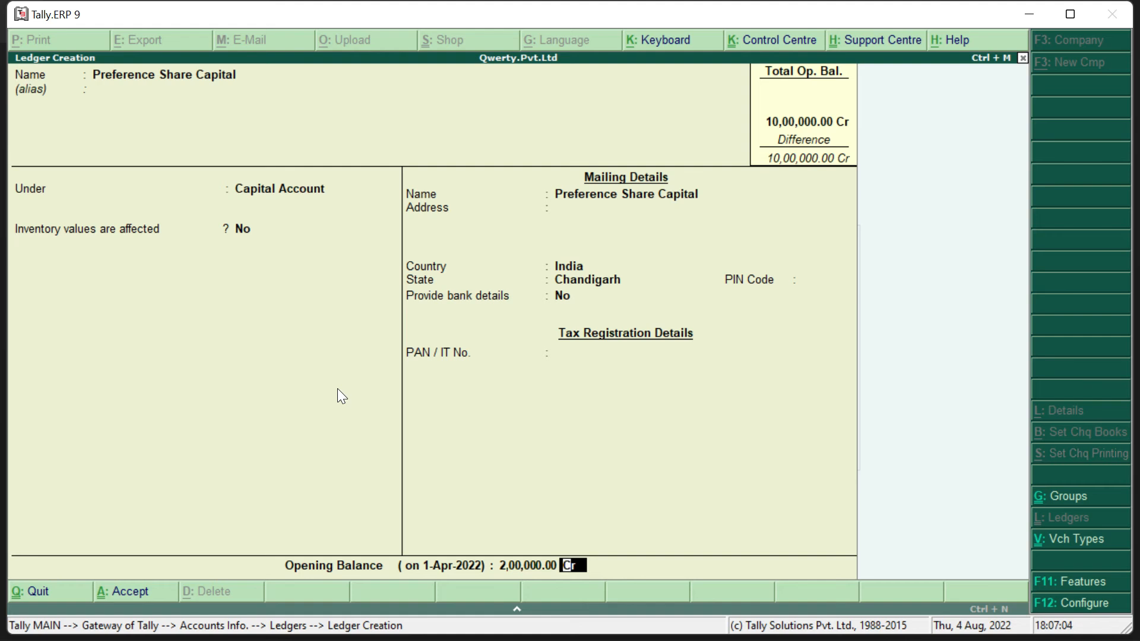
pyautogui.press('Return')
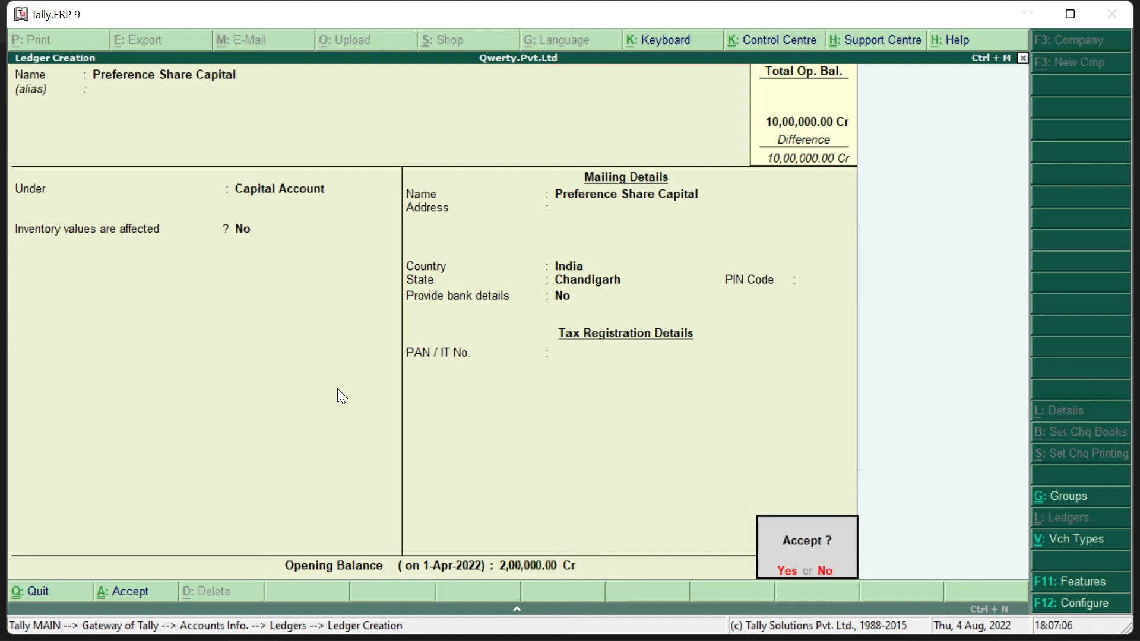
pyautogui.press('Return')
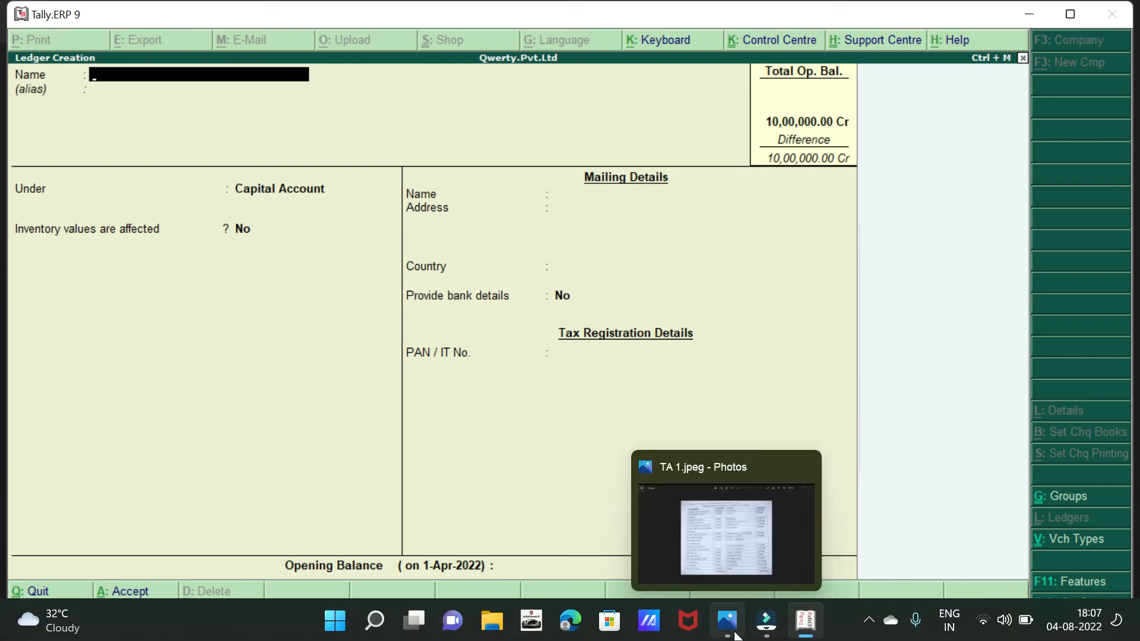
# Step: Consult the balance sheet in TA 1.jpeg, and in Tally.ERP 9 name a new ledger Capital Reserve under Reserves & Surplus
pyautogui.click(728, 622)
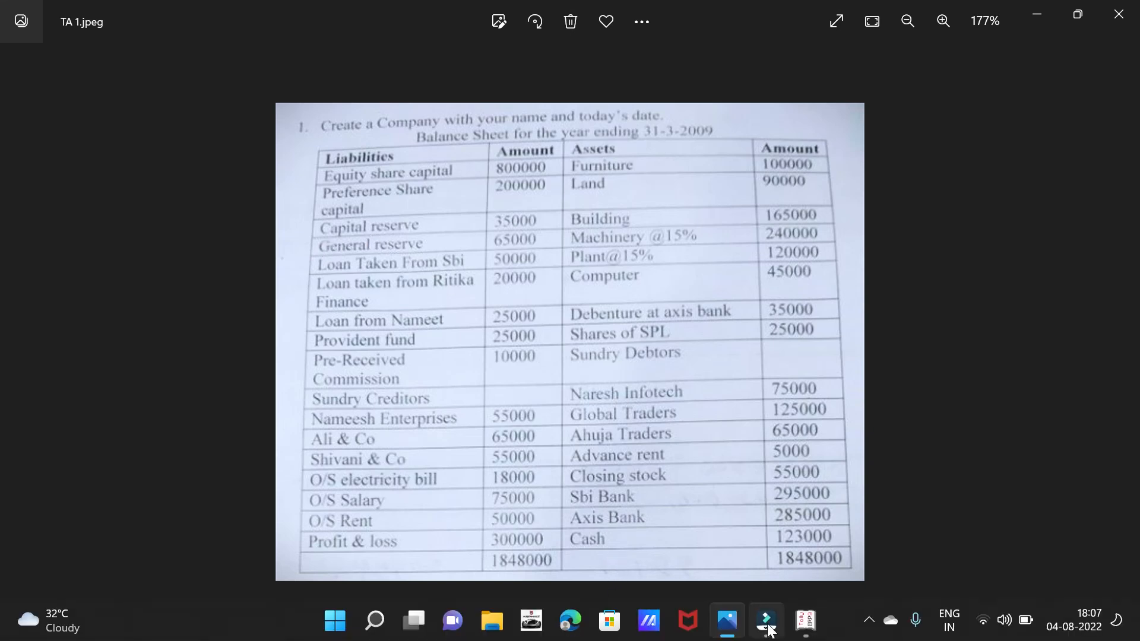
pyautogui.click(728, 622)
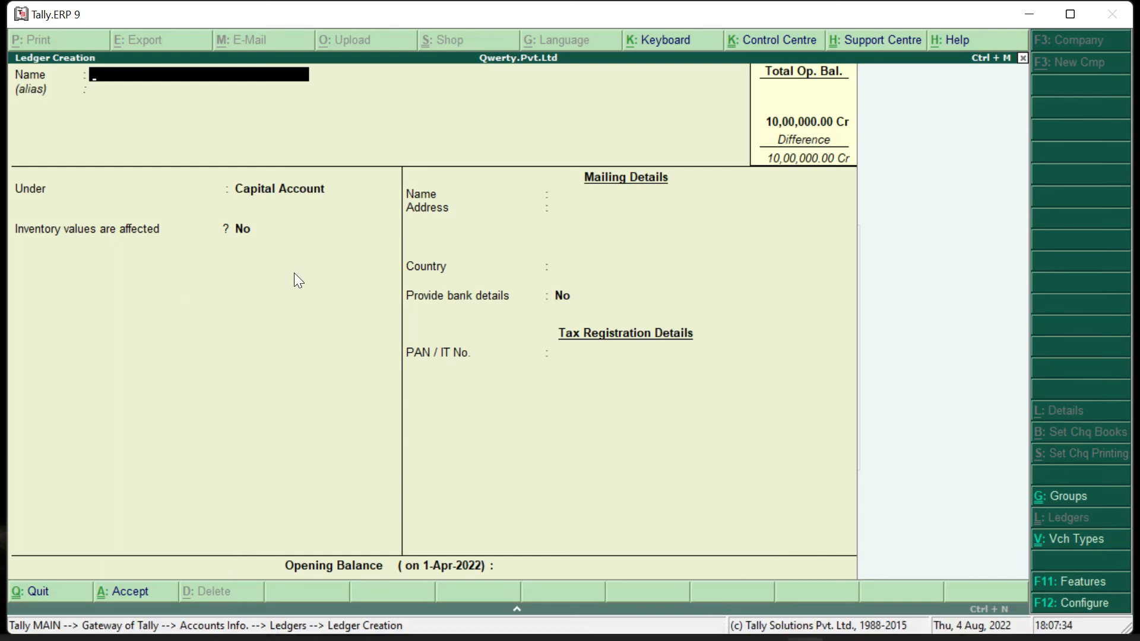
pyautogui.write('Capital Reserve')
pyautogui.press('Return')
pyautogui.press('Return')
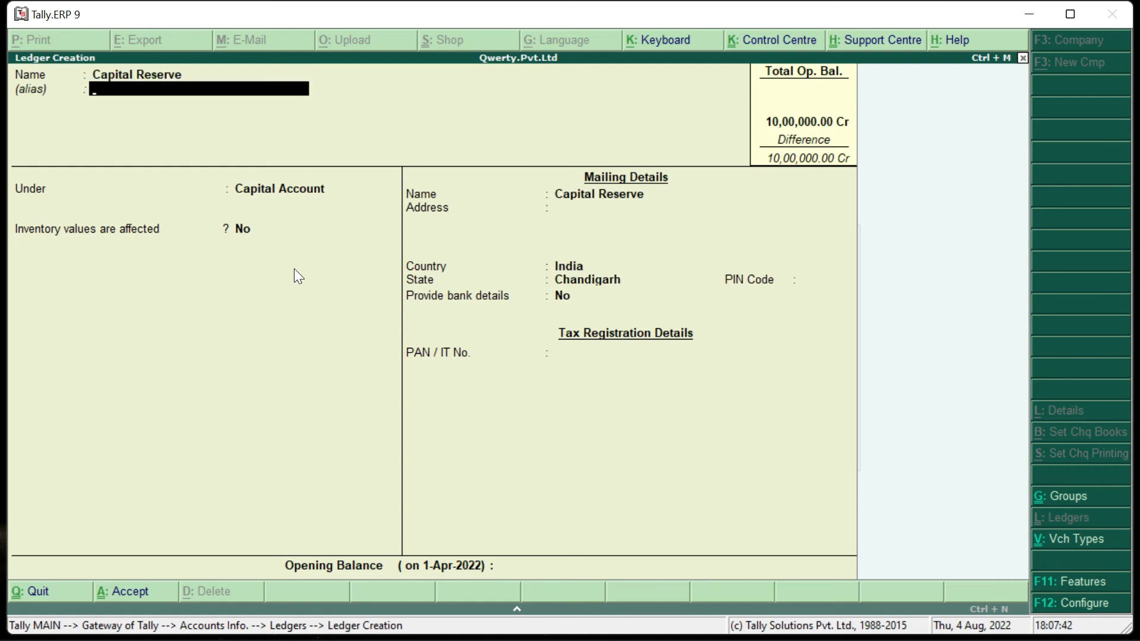
pyautogui.write('Re')
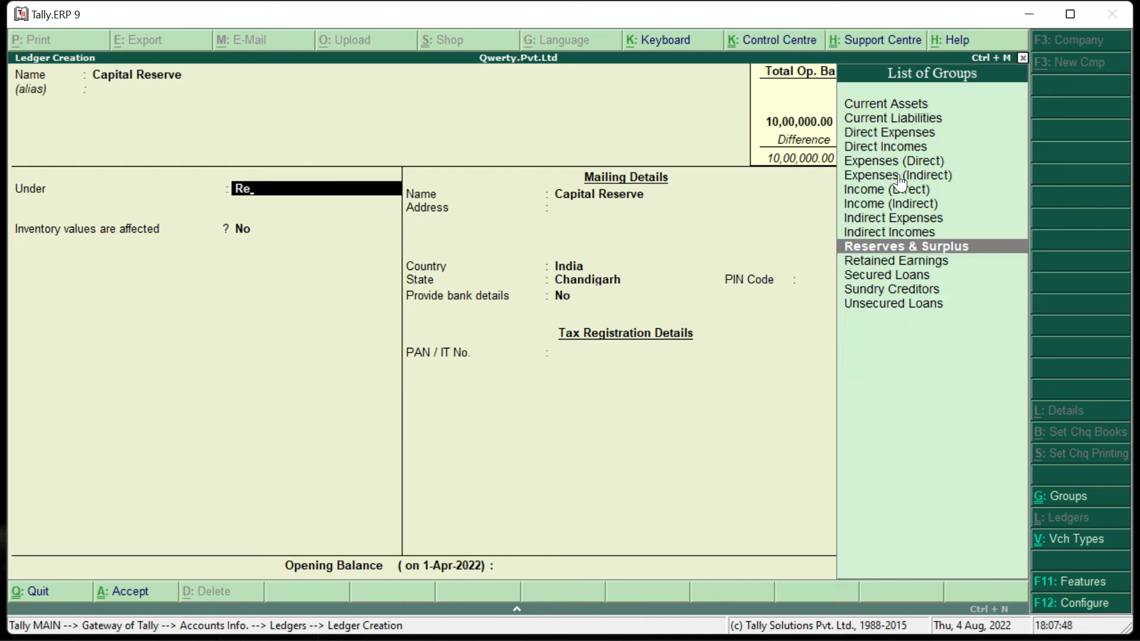
pyautogui.click(905, 247)
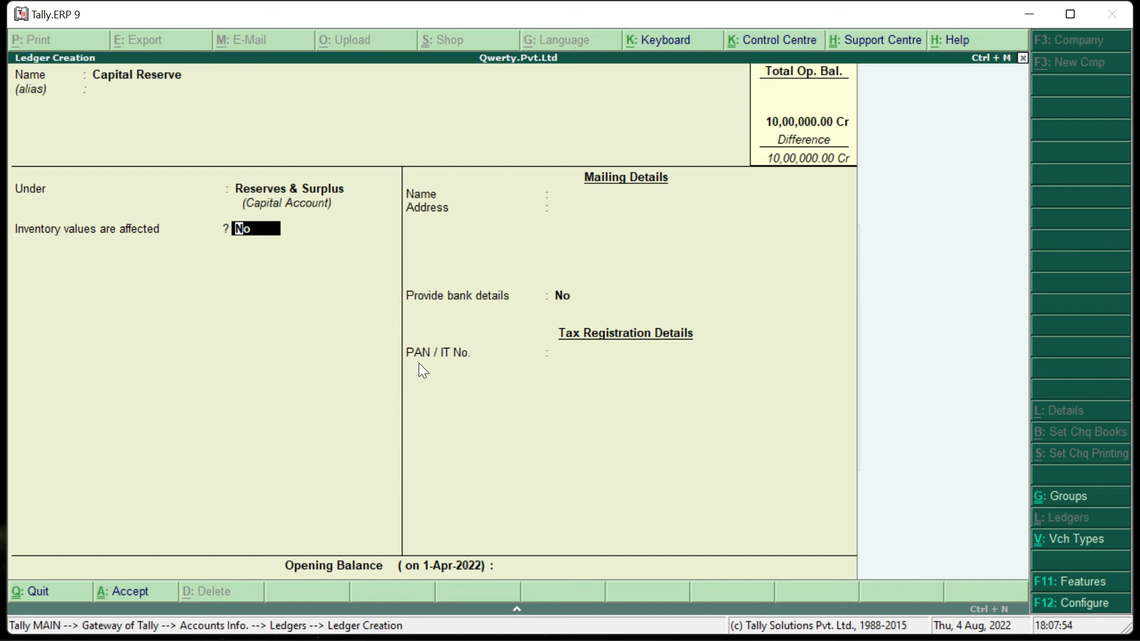
# Step: Set the Capital Reserve ledger's opening balance to 35,000 Cr, accept it, and quit ledger creation
pyautogui.press('Return')
pyautogui.press('Return')
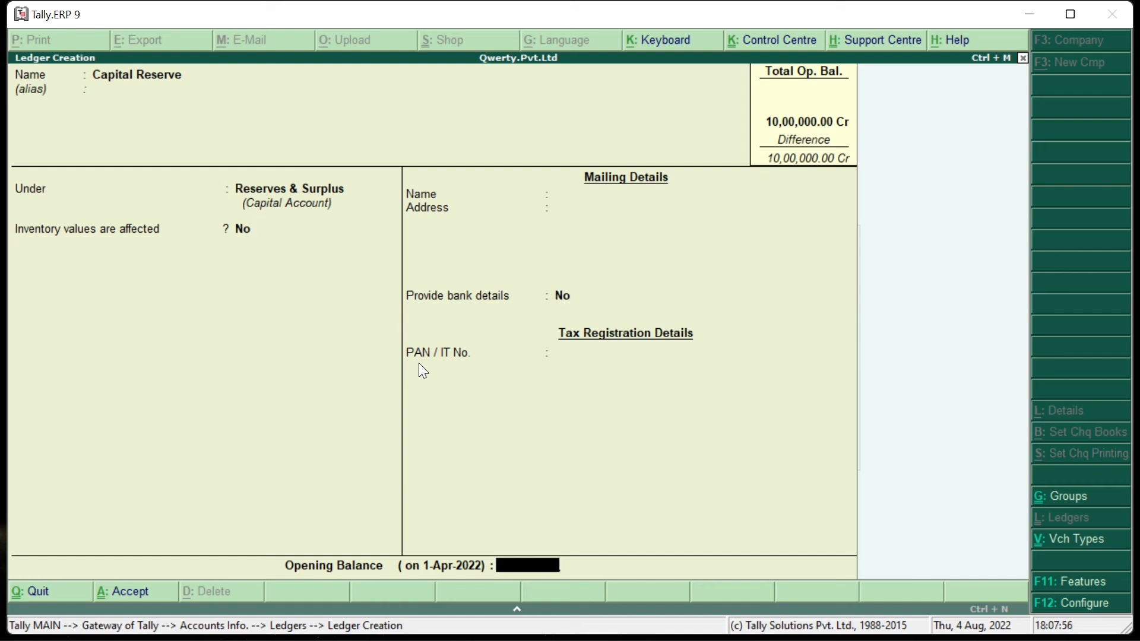
pyautogui.write('35000')
pyautogui.press('Return')
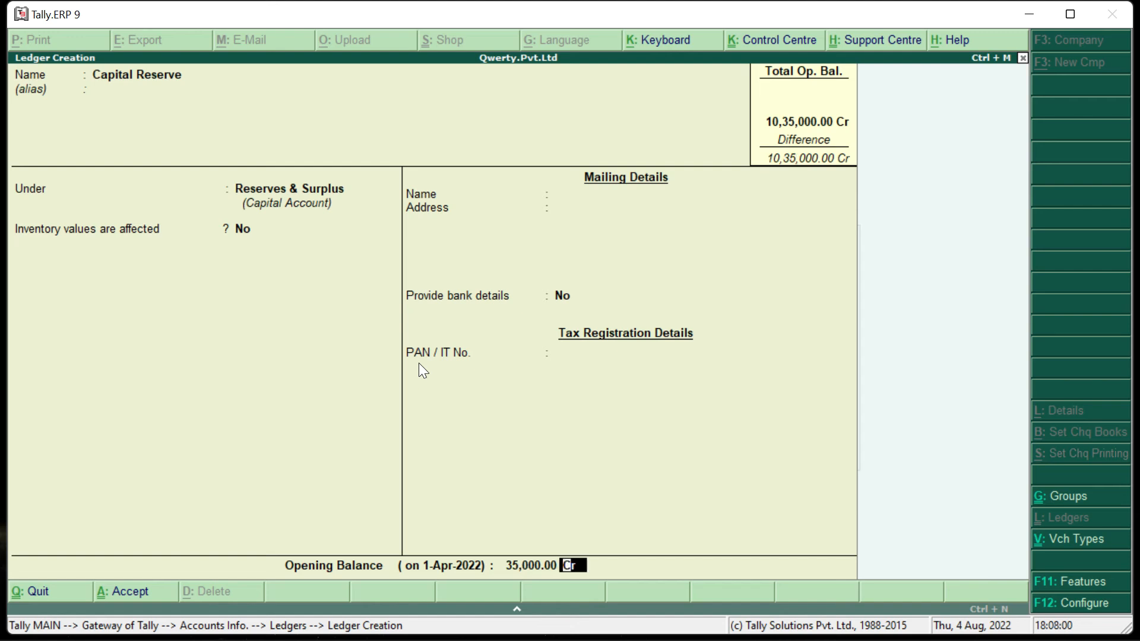
pyautogui.press('Return')
pyautogui.press('Return')
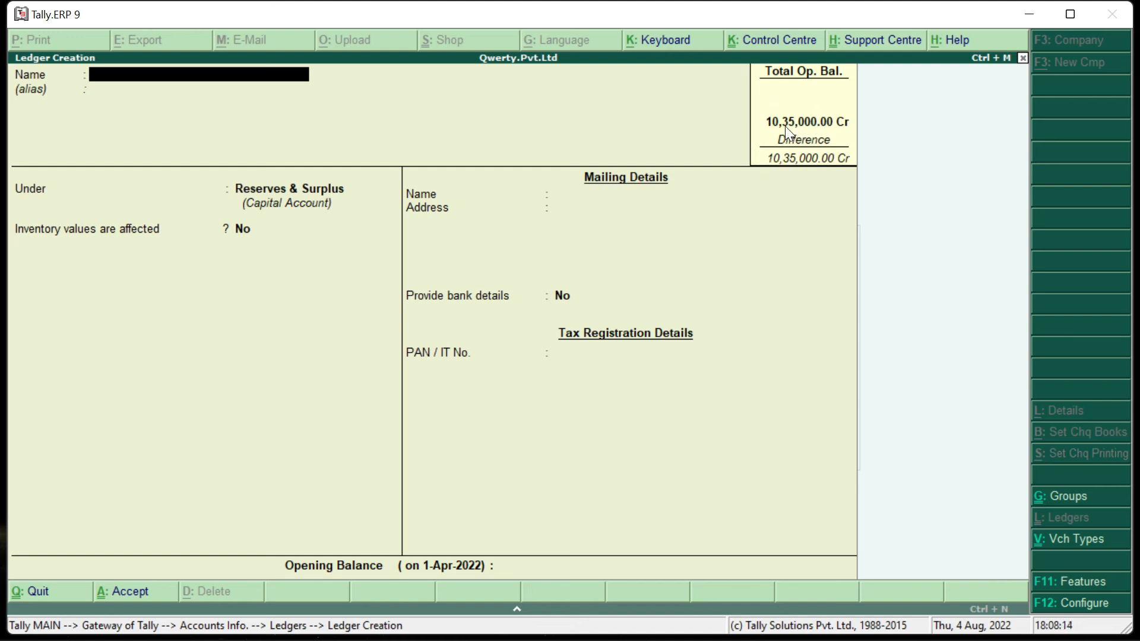
pyautogui.press('Escape')
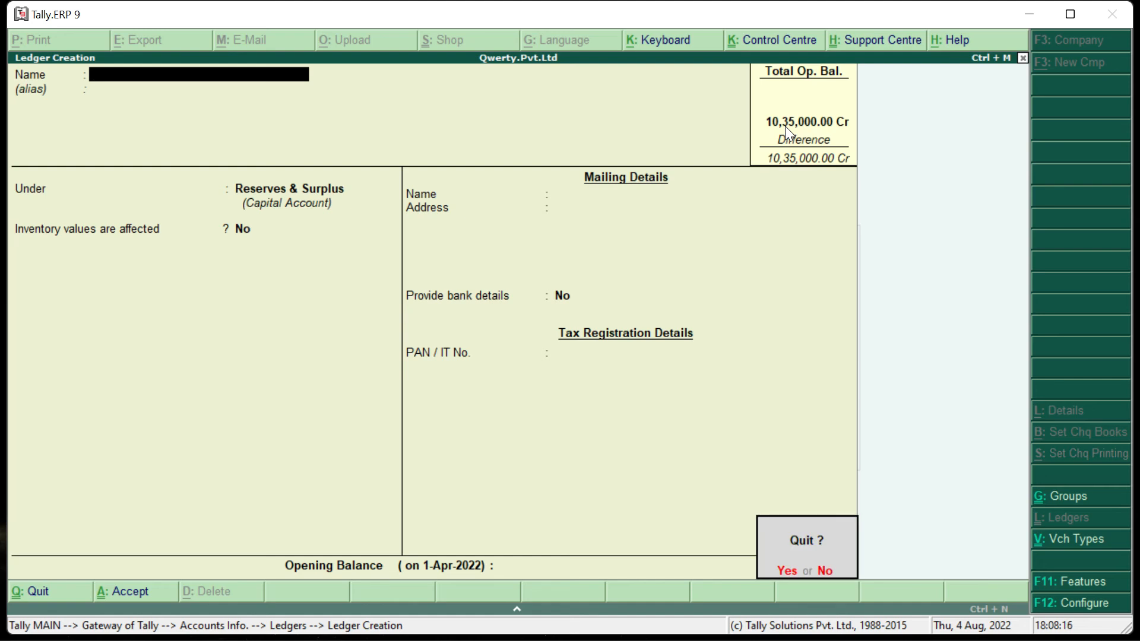
pyautogui.press('y')
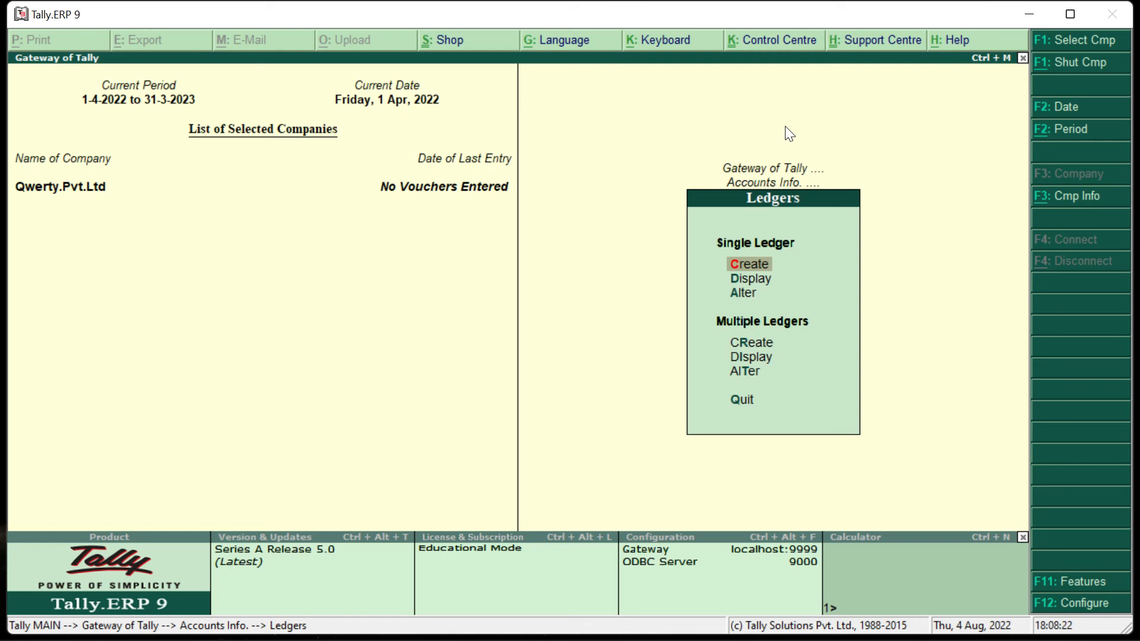
# Step: Open the single-ledger display and go through the company's list of ledgers
pyautogui.press('Down')
pyautogui.press('Down')
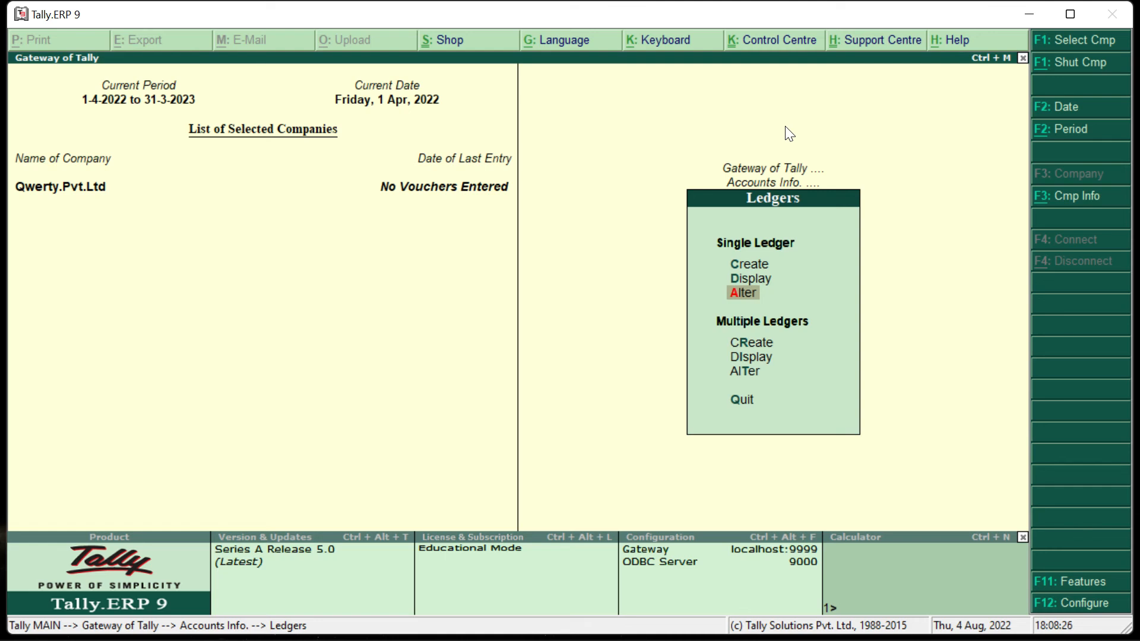
pyautogui.press('Up')
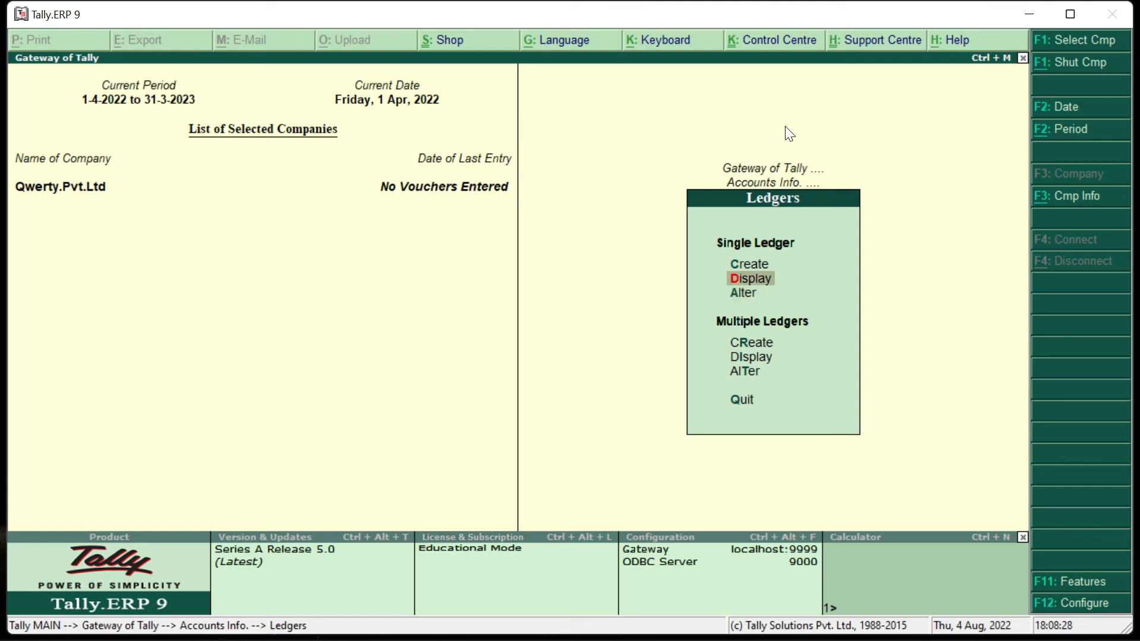
pyautogui.press('Return')
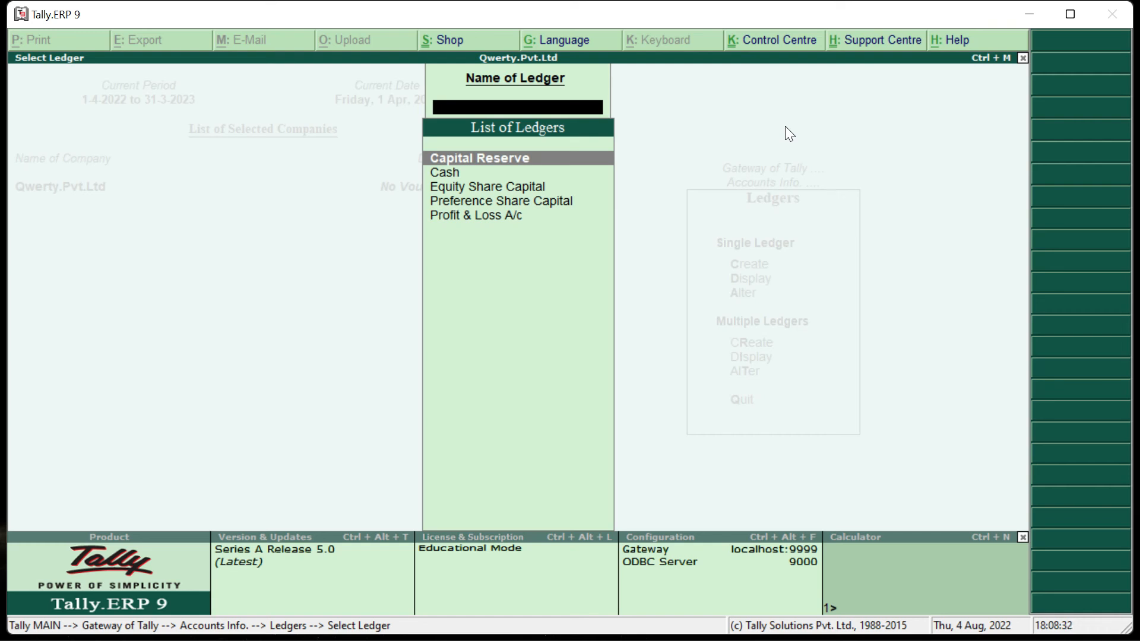
pyautogui.press('Down')
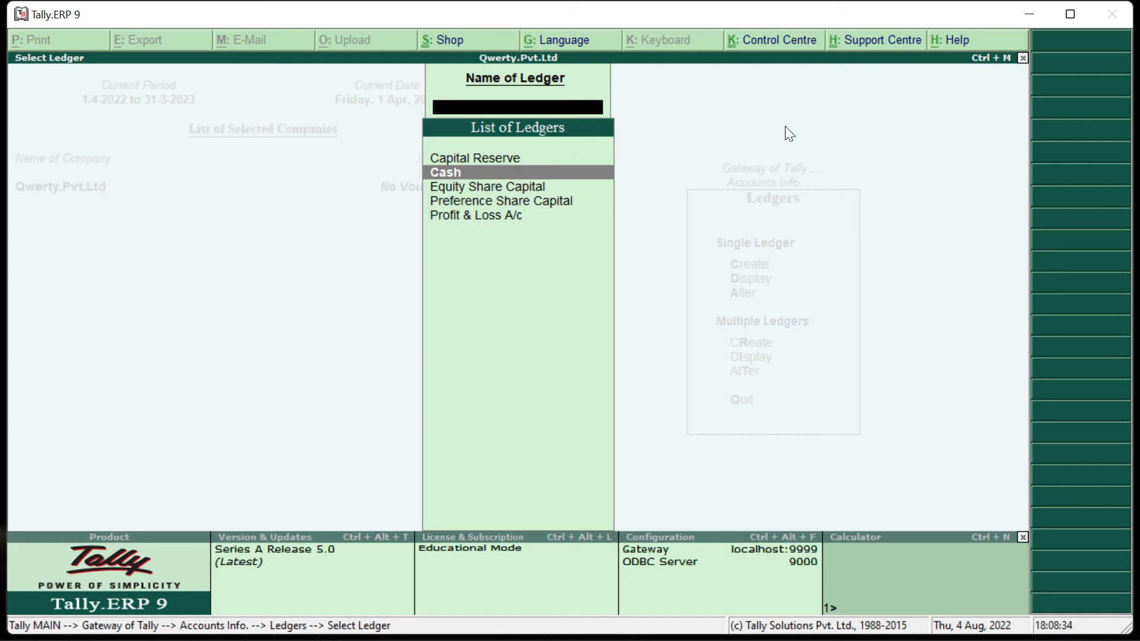
pyautogui.press('Down')
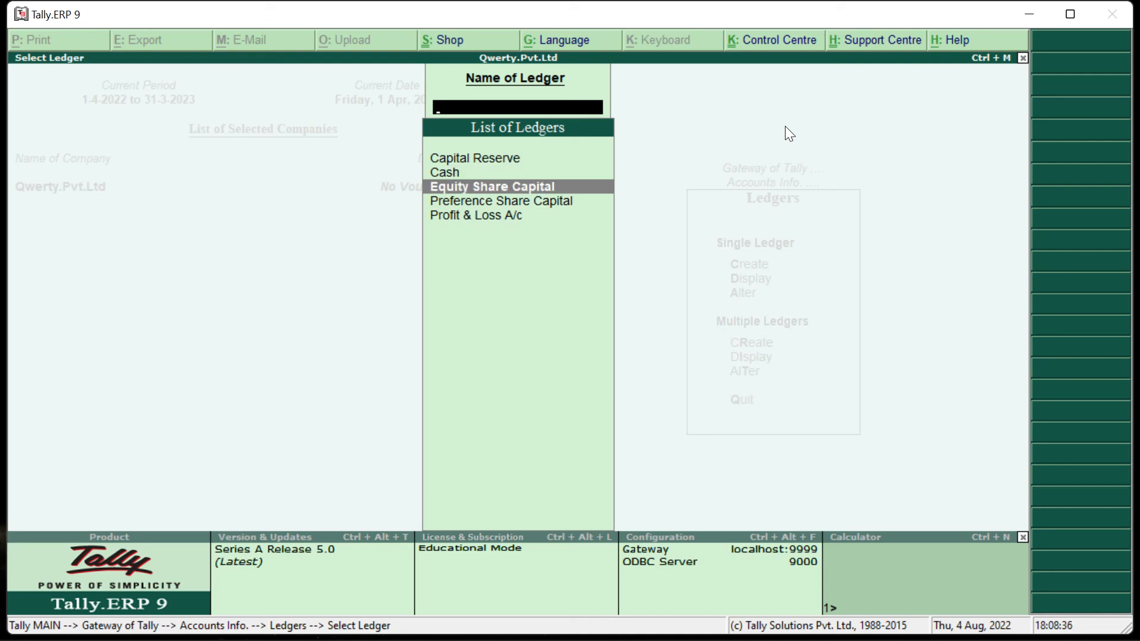
pyautogui.press('Down')
pyautogui.press('Down')
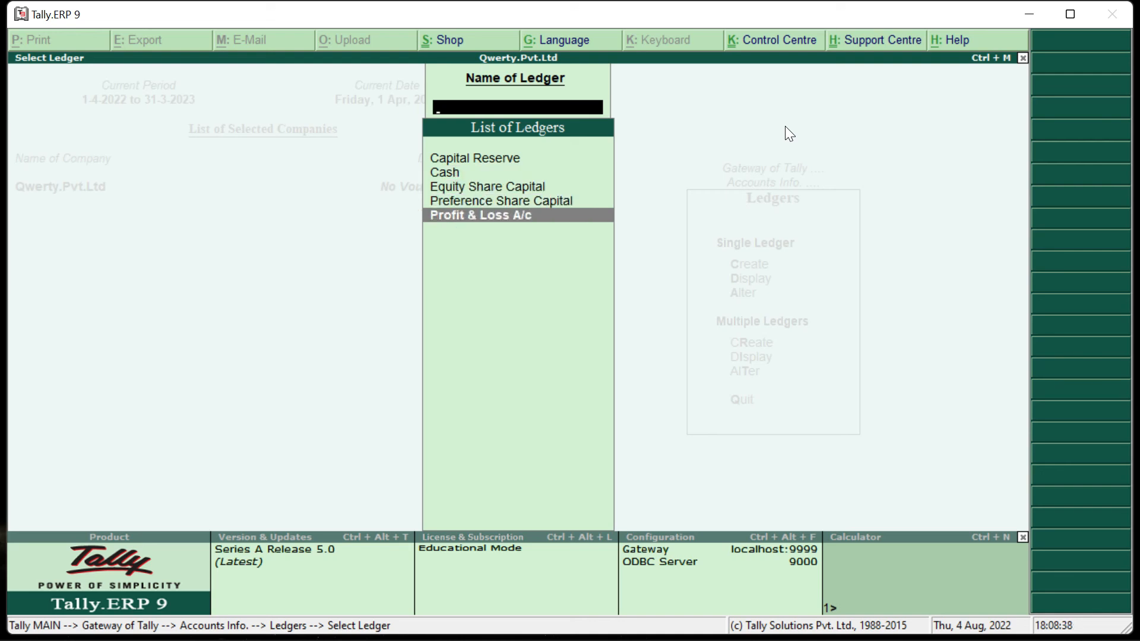
# Step: Review the ledger names between Profit & Loss A/c and Capital Reserve in the display list
pyautogui.press('Up')
pyautogui.press('Up')
pyautogui.press('Up')
pyautogui.press('Down')
pyautogui.press('Down')
pyautogui.press('Down')
pyautogui.press('Up')
pyautogui.press('Up')
pyautogui.press('Up')
pyautogui.press('Up')
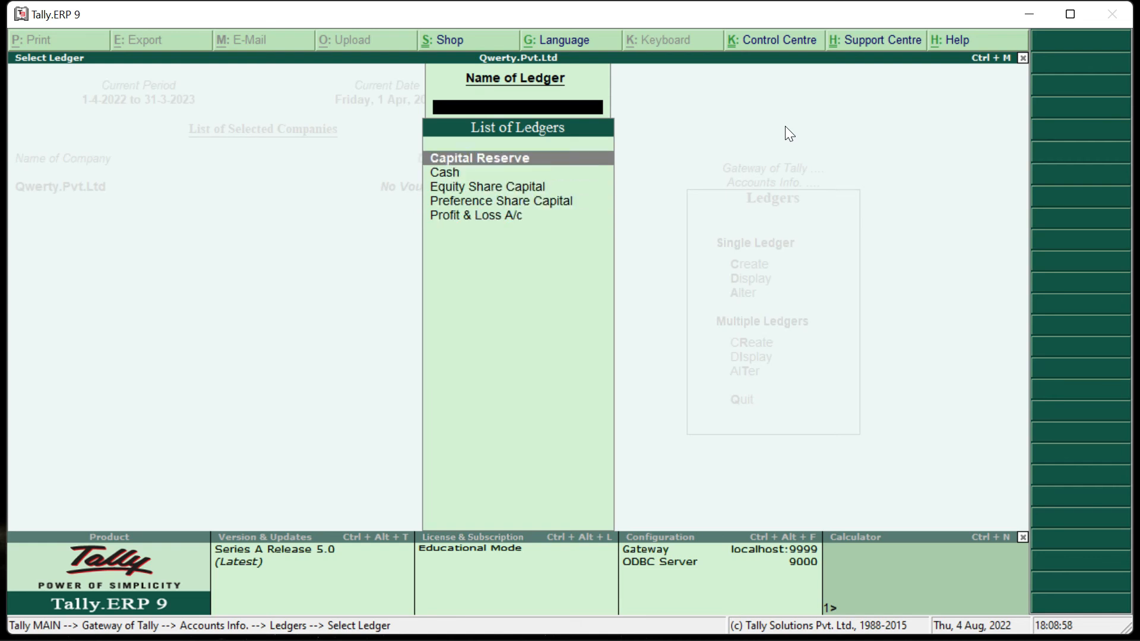
pyautogui.press('Down')
pyautogui.press('Down')
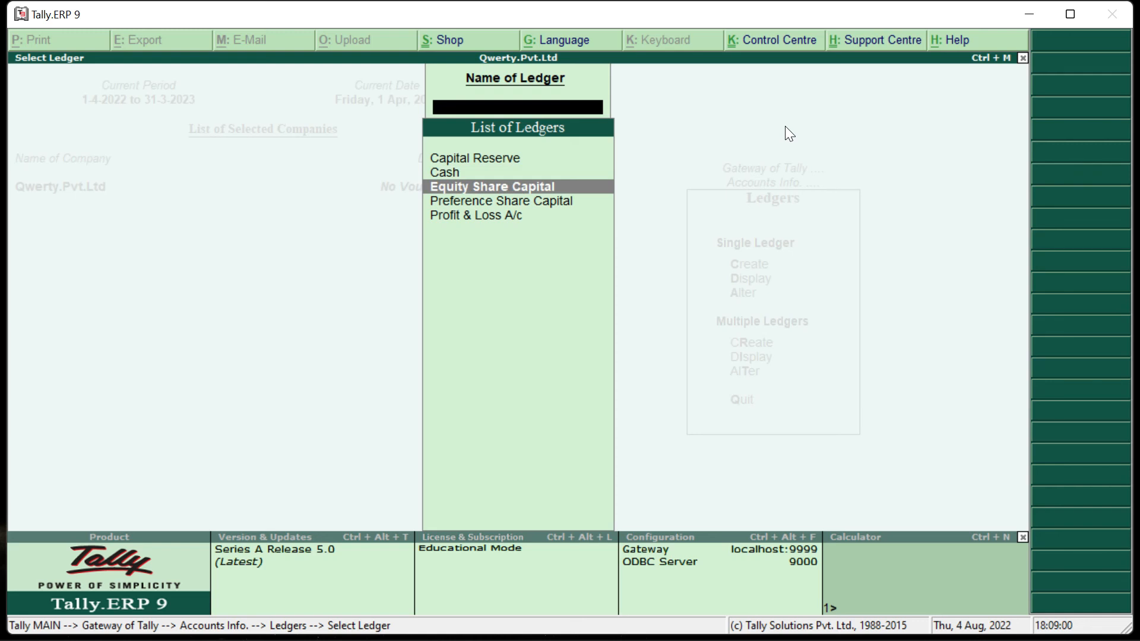
pyautogui.press('Down')
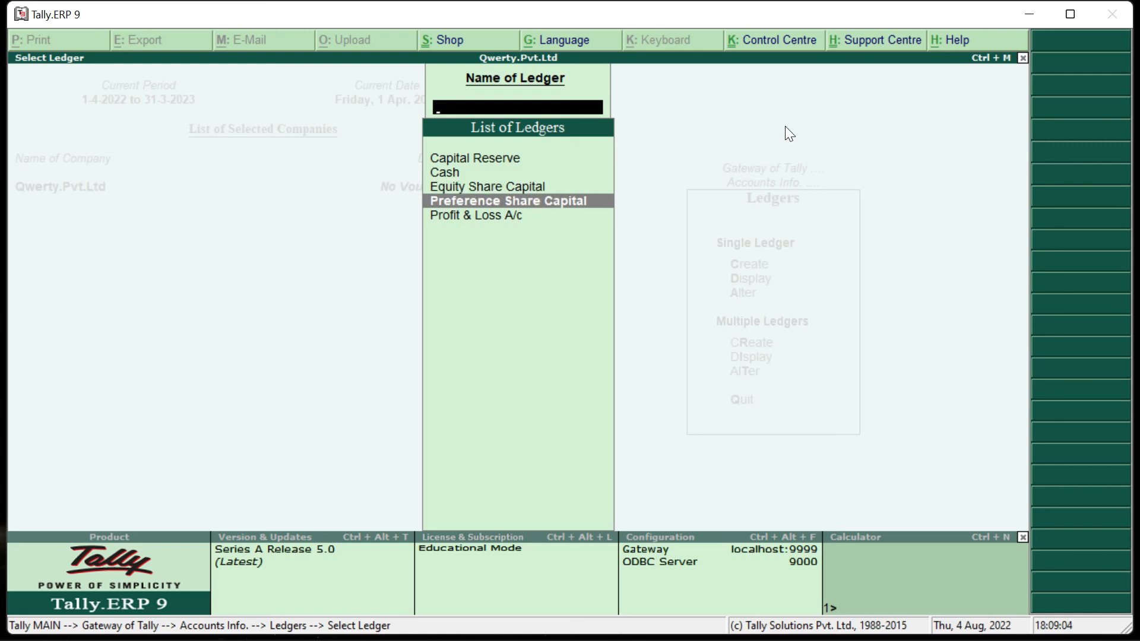
# Step: Display the Capital Reserve ledger to check its group and opening balance, and return to the ledger list
pyautogui.press('Up')
pyautogui.press('Up')
pyautogui.press('Up')
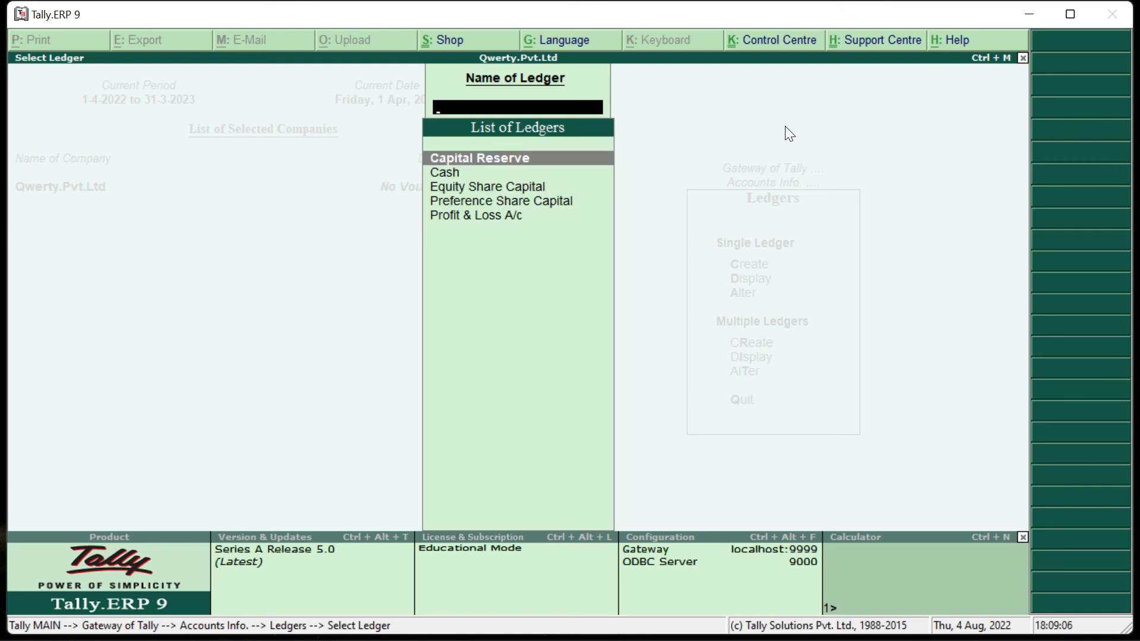
pyautogui.press('Return')
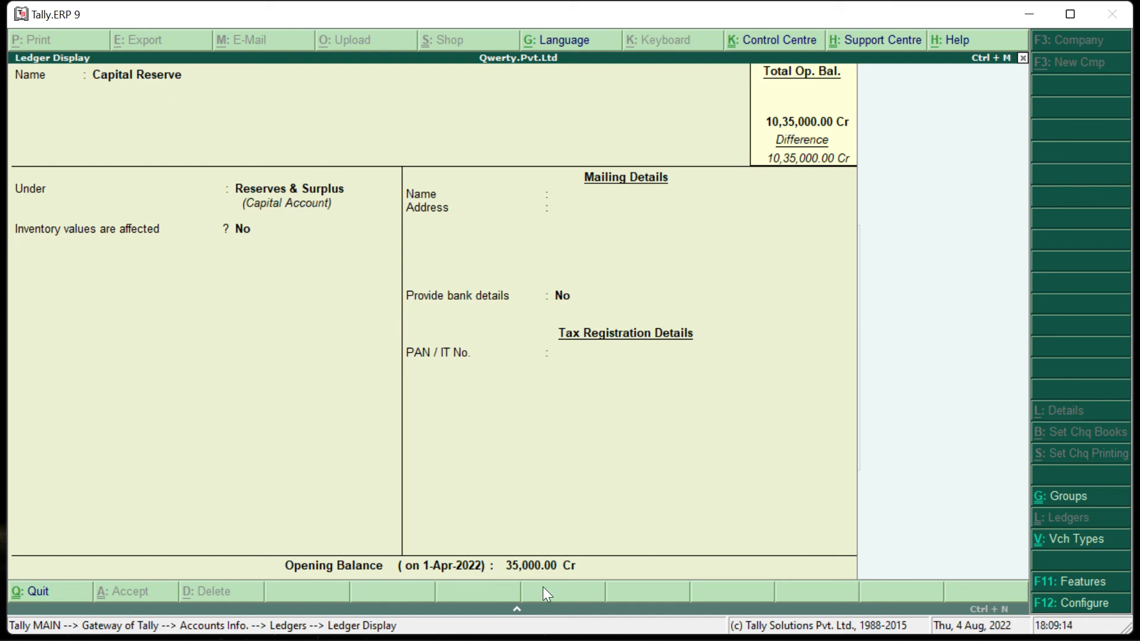
pyautogui.press('Escape')
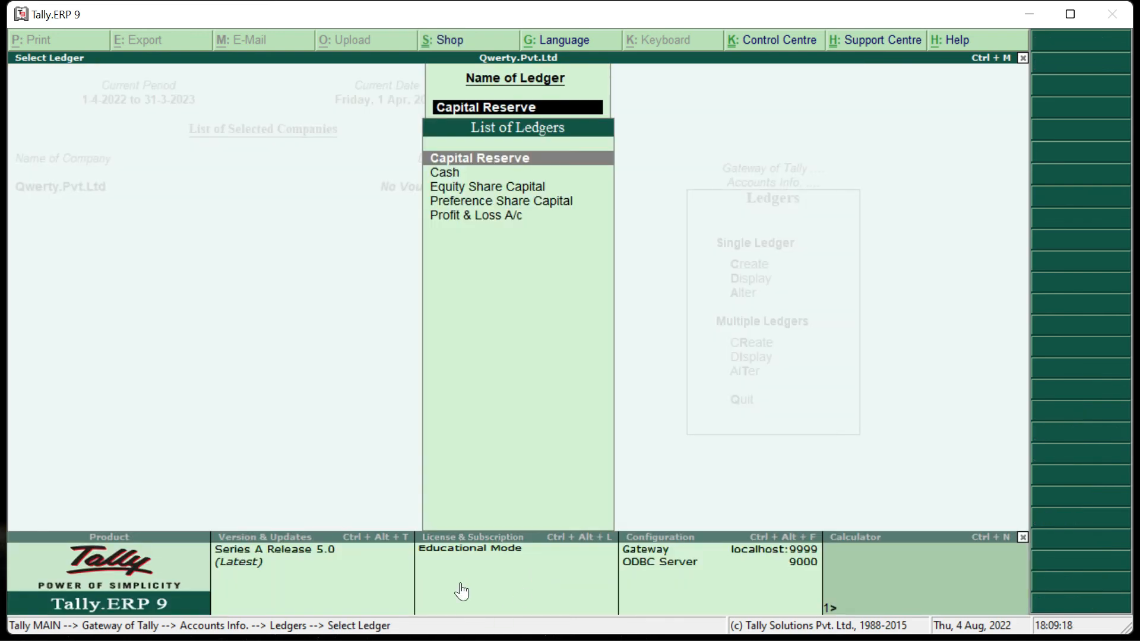
# Step: Display the Equity Share Capital ledger to check its details and opening balance, and leave the ledger display
pyautogui.press('Down')
pyautogui.press('Down')
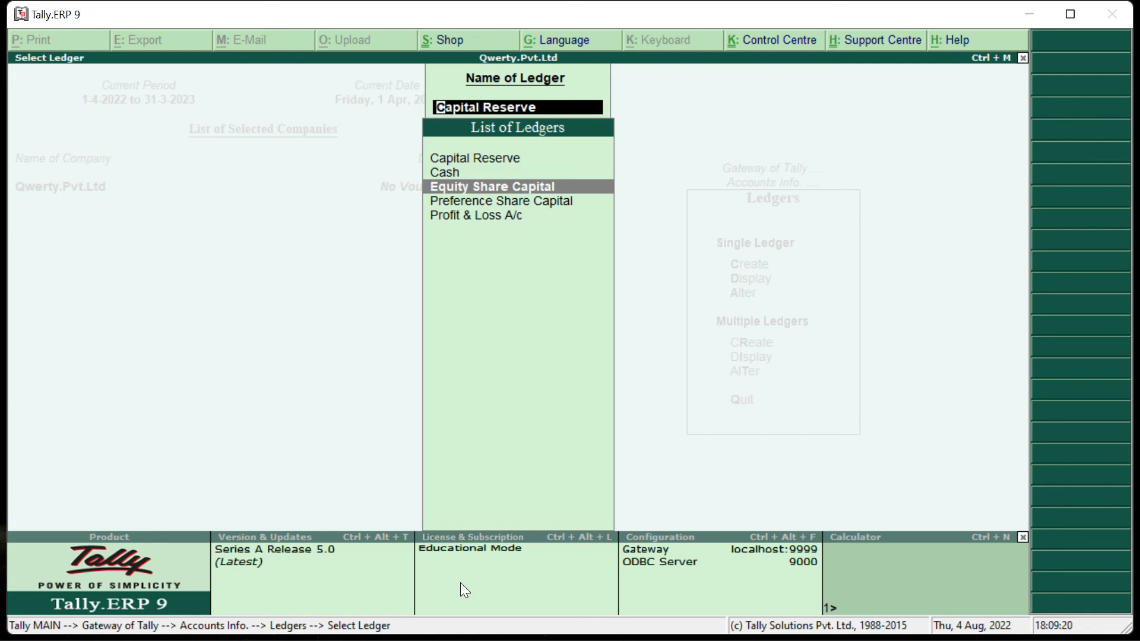
pyautogui.press('Return')
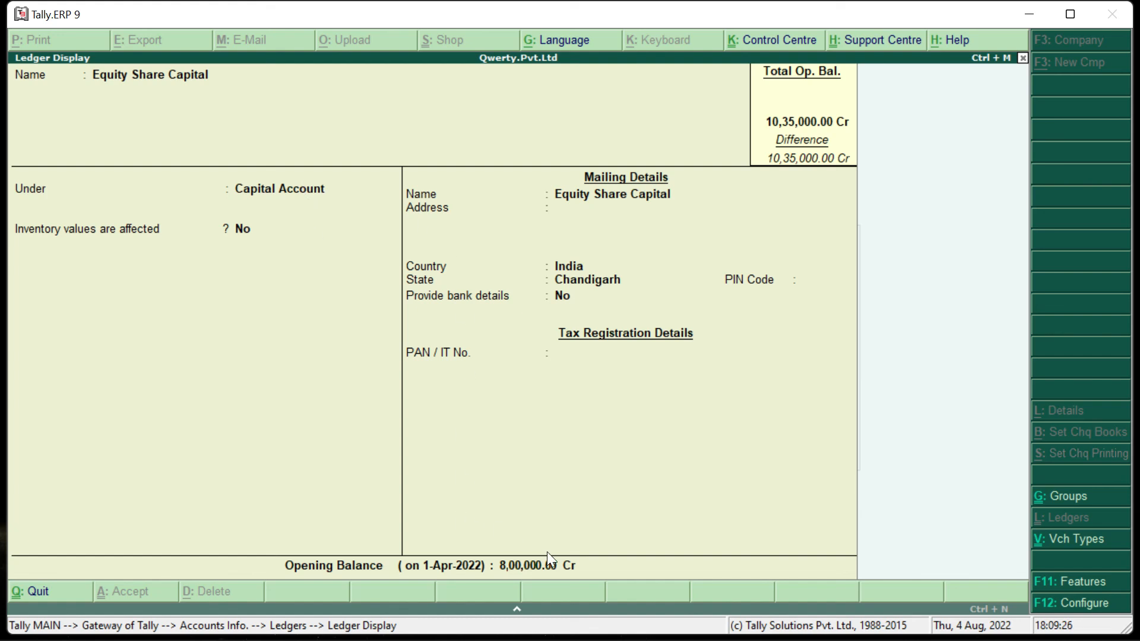
pyautogui.press('Escape')
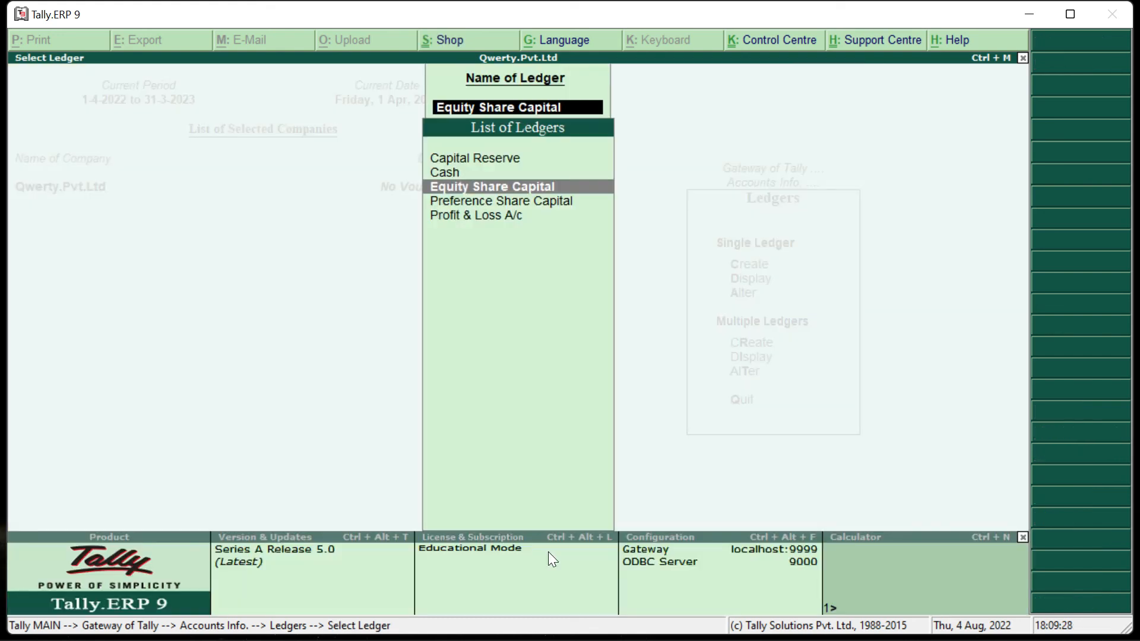
pyautogui.press('Escape')
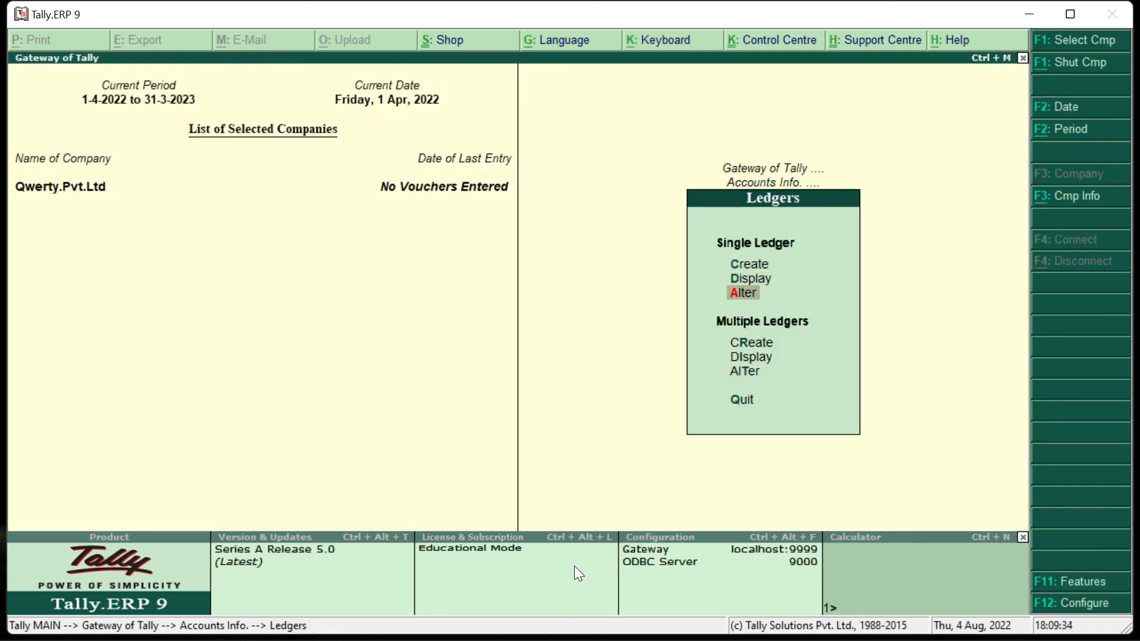
# Step: Open the Capital Reserve ledger for alteration, clear its name, and quit without saving the change
pyautogui.press('Return')
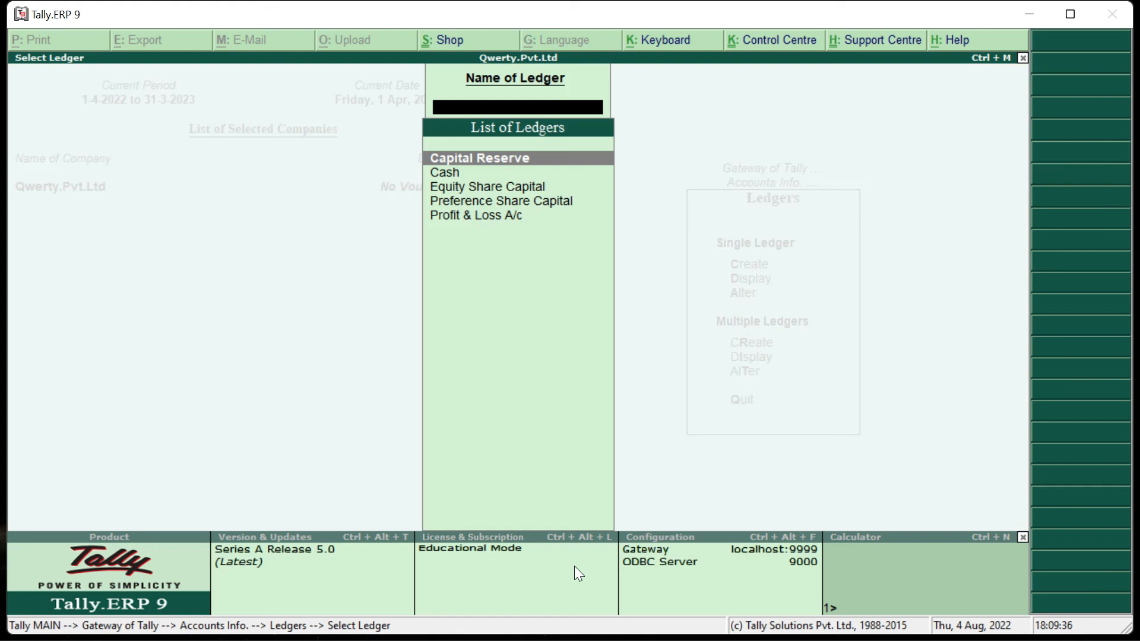
pyautogui.press('Return')
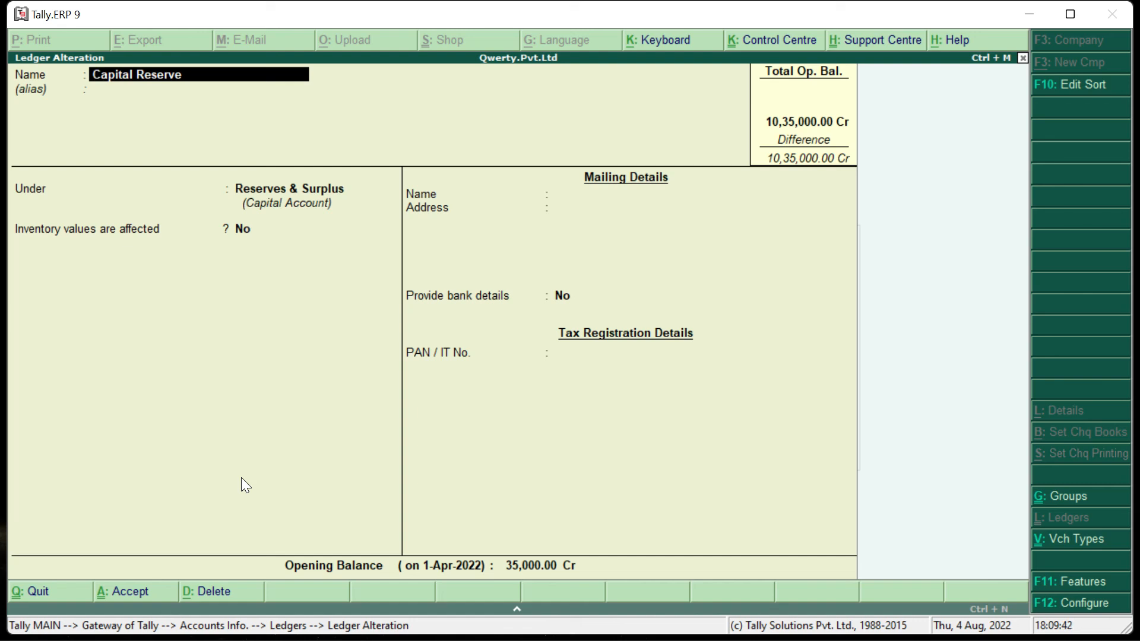
pyautogui.press('BackSpace')
pyautogui.press('BackSpace')
pyautogui.press('BackSpace')
pyautogui.press('Escape')
pyautogui.press('Escape')
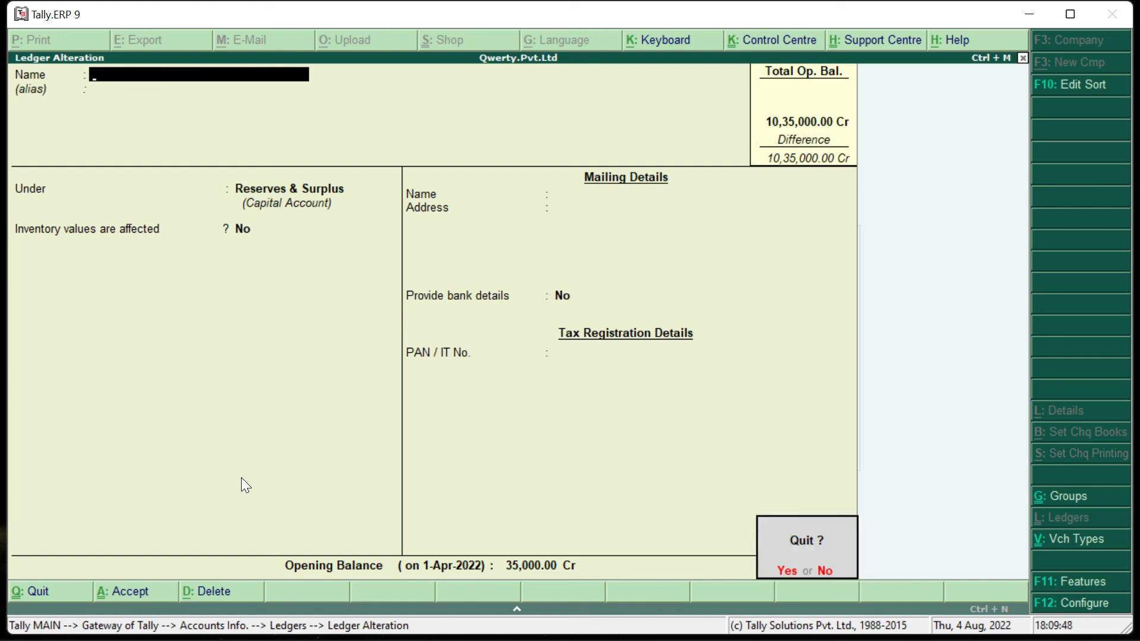
pyautogui.press('y')
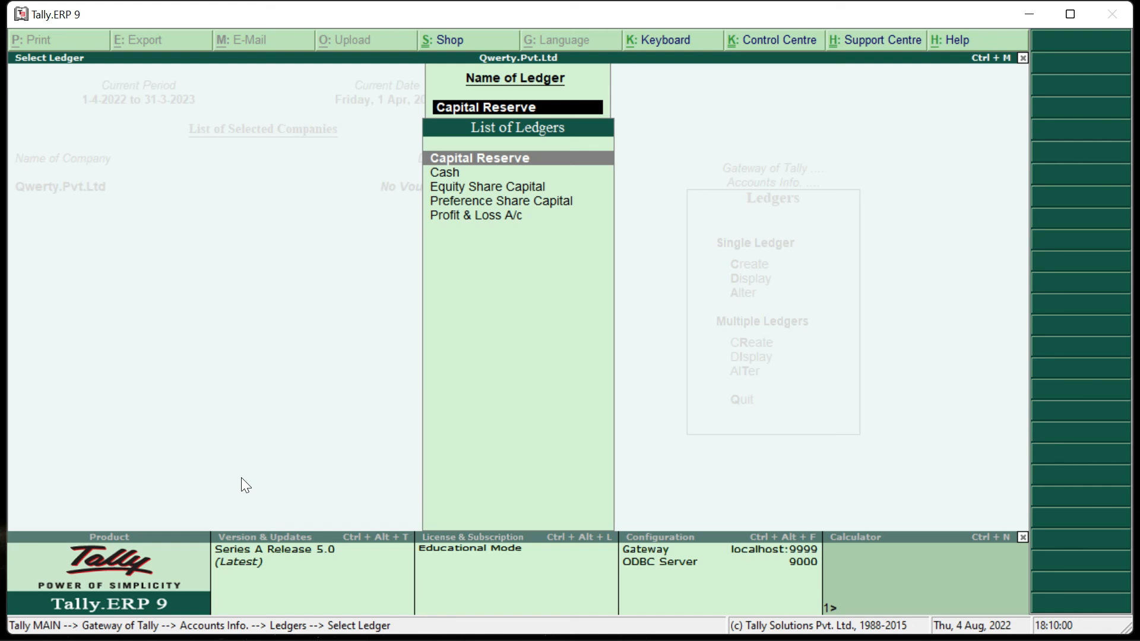
# Step: Return to the Gateway of Tally and switch to Photos to consult the balance sheet in TA 1.jpeg
pyautogui.press('Escape')
pyautogui.press('Escape')
pyautogui.press('Escape')
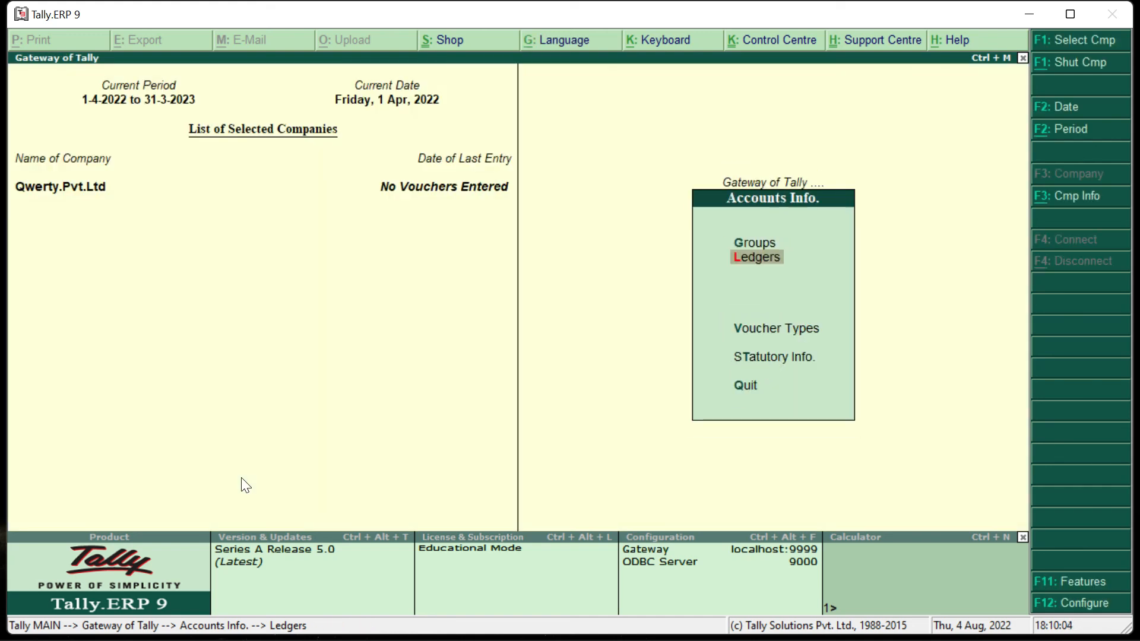
pyautogui.press('Escape')
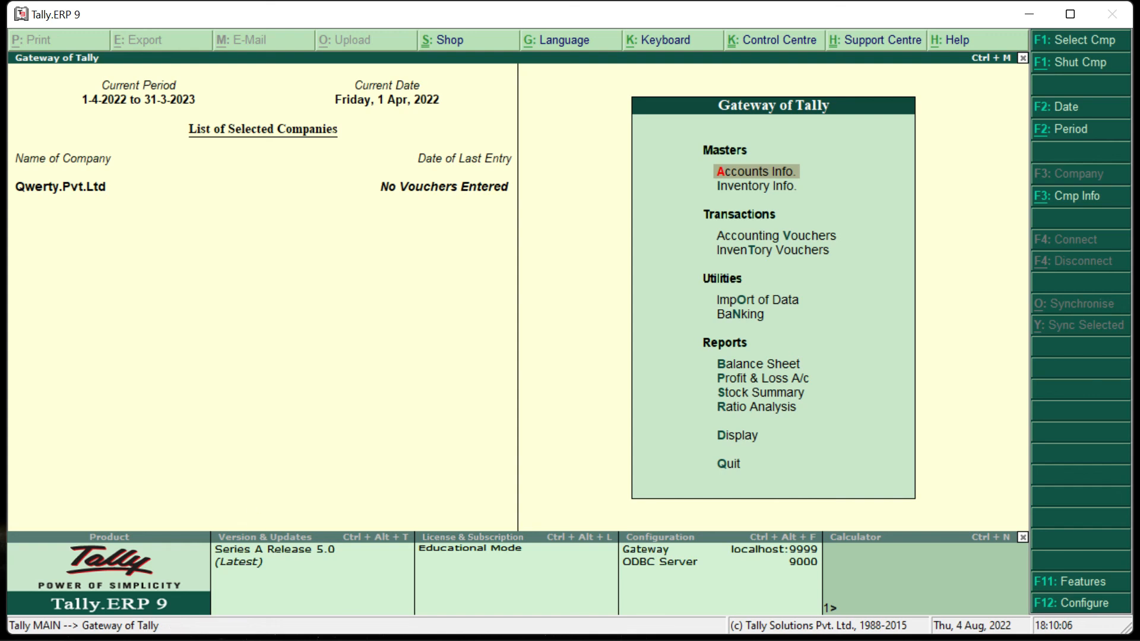
pyautogui.moveTo(249, 640)
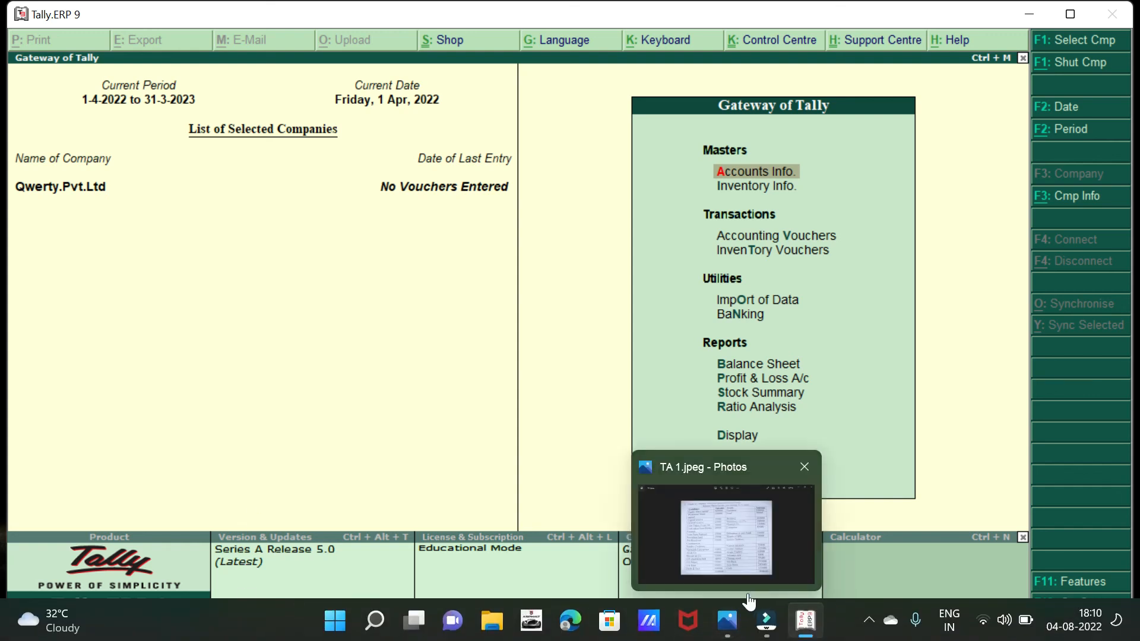
pyautogui.click(722, 619)
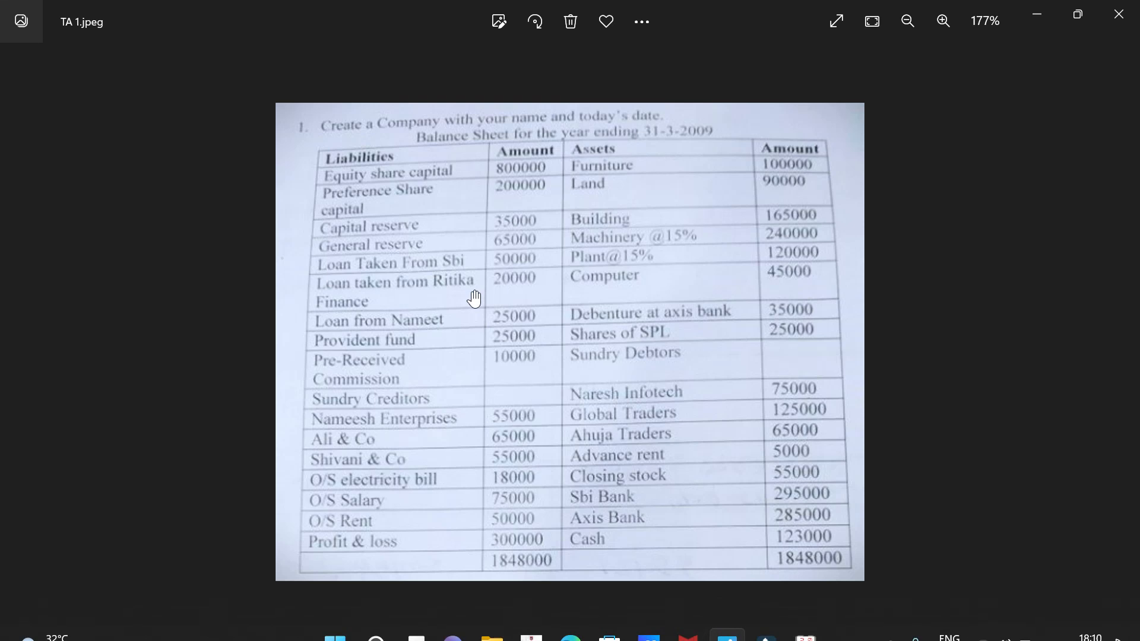